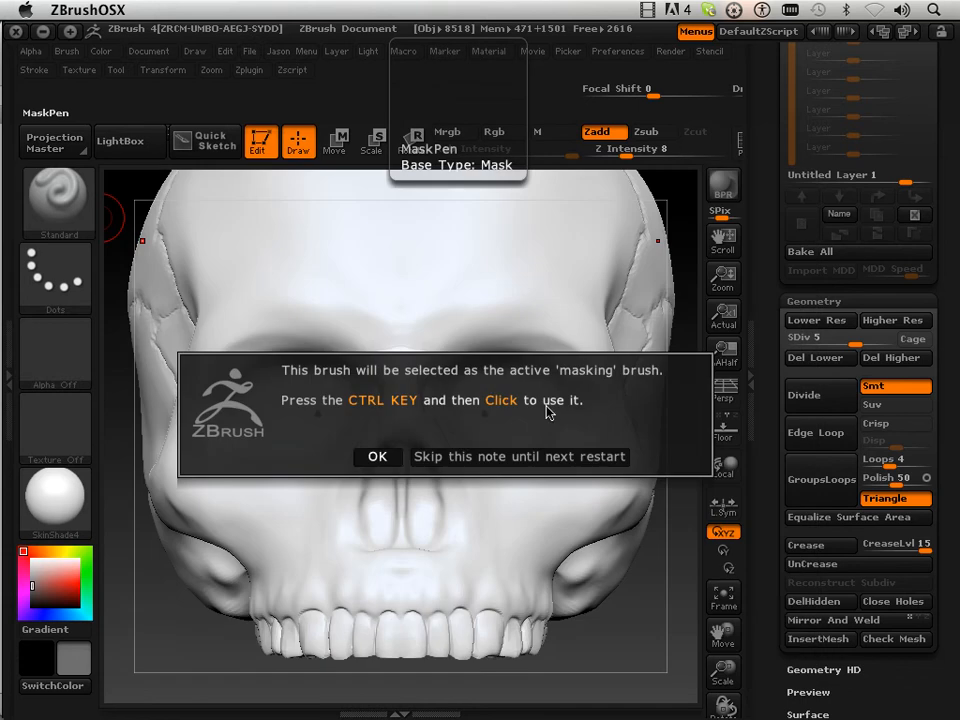
Activate the MaskPen masking brush and paint a first symmetrical mask inside both eye sockets.
{"action": "left_click", "coordinate": [377, 456]}
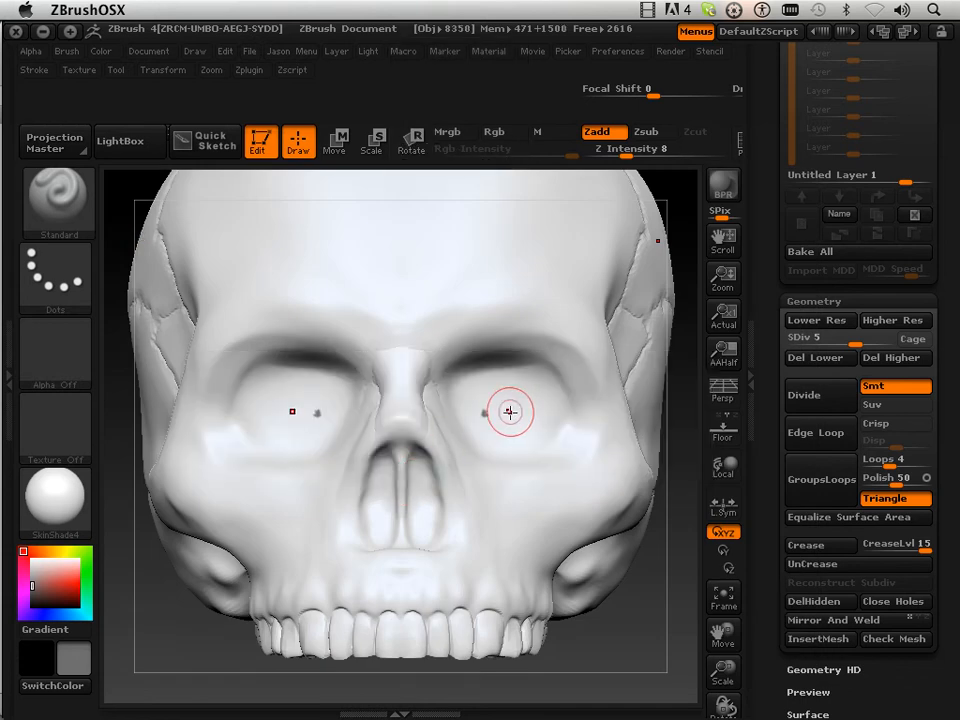
{"action": "key", "text": "ctrl"}
{"action": "key", "text": "ctrl"}
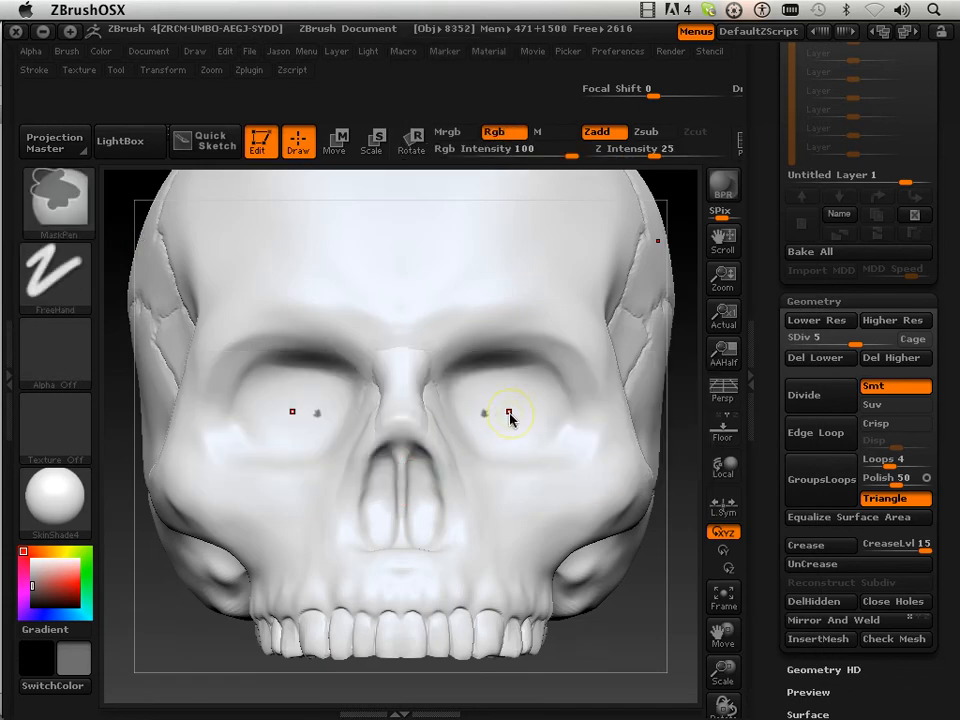
{"action": "mouse_move", "coordinate": [502, 414]}
{"action": "left_mouse_down", "text": "ctrl"}
{"action": "mouse_move", "coordinate": [512, 400]}
{"action": "mouse_move", "coordinate": [494, 432]}
{"action": "mouse_move", "coordinate": [531, 407]}
{"action": "mouse_move", "coordinate": [536, 434]}
{"action": "mouse_move", "coordinate": [534, 422]}
{"action": "mouse_move", "coordinate": [546, 426]}
{"action": "mouse_move", "coordinate": [553, 409]}
{"action": "mouse_move", "coordinate": [544, 402]}
{"action": "left_mouse_up", "text": "ctrl"}
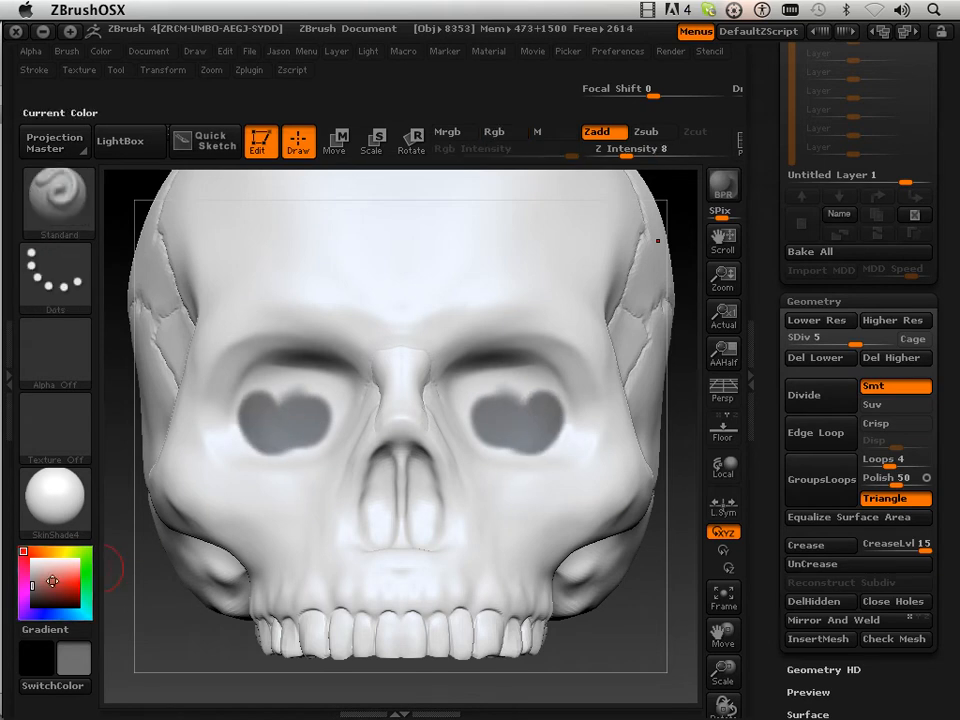
Set the current colour to black and extend the mask until it fills both eye sockets to their rims.
{"action": "left_click_drag", "start_coordinate": [38, 598], "coordinate": [32, 606]}
{"action": "mouse_move", "coordinate": [491, 401]}
{"action": "left_mouse_down", "text": "ctrl"}
{"action": "mouse_move", "coordinate": [532, 402]}
{"action": "mouse_move", "coordinate": [552, 430]}
{"action": "mouse_move", "coordinate": [551, 390]}
{"action": "mouse_move", "coordinate": [546, 437]}
{"action": "mouse_move", "coordinate": [489, 444]}
{"action": "mouse_move", "coordinate": [462, 397]}
{"action": "mouse_move", "coordinate": [527, 396]}
{"action": "mouse_move", "coordinate": [505, 375]}
{"action": "mouse_move", "coordinate": [476, 381]}
{"action": "left_mouse_up", "text": "ctrl"}
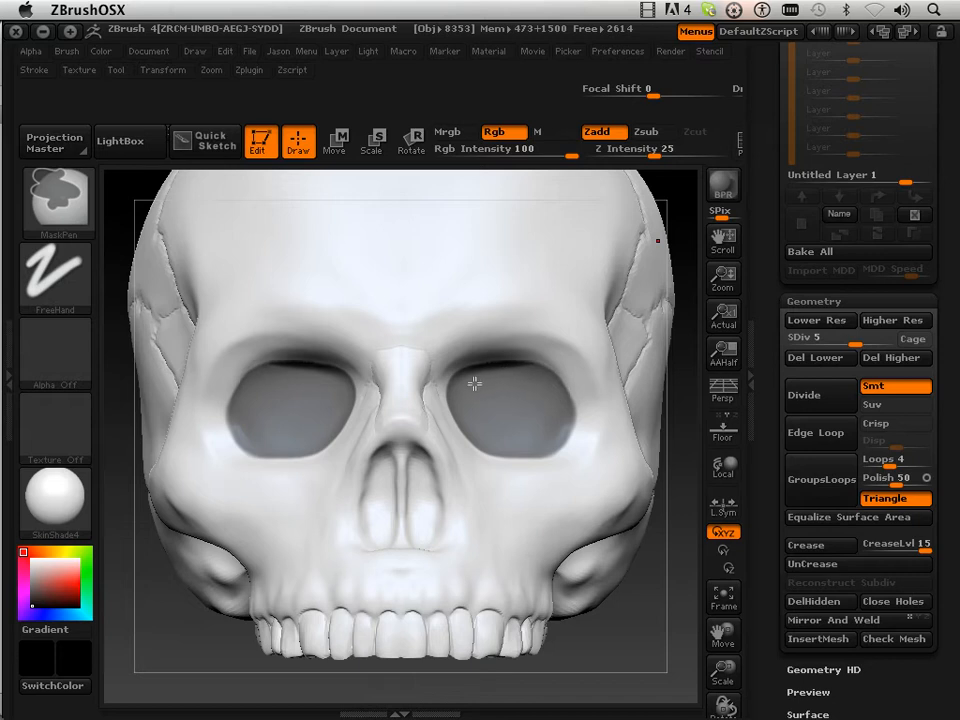
{"action": "mouse_move", "coordinate": [639, 656]}
{"action": "left_mouse_down"}
{"action": "mouse_move", "coordinate": [617, 645]}
{"action": "mouse_move", "coordinate": [468, 405]}
{"action": "mouse_move", "coordinate": [514, 334]}
{"action": "mouse_move", "coordinate": [498, 285]}
{"action": "mouse_move", "coordinate": [450, 259]}
{"action": "mouse_move", "coordinate": [429, 259]}
{"action": "mouse_move", "coordinate": [414, 275]}
{"action": "left_mouse_up"}
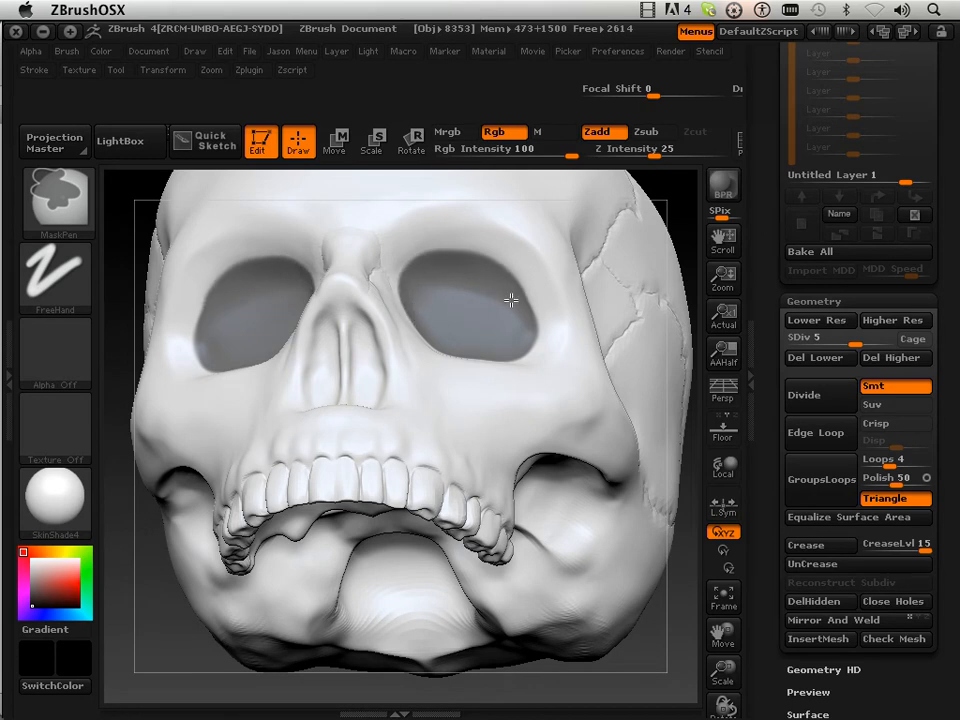
{"action": "left_click_drag", "start_coordinate": [653, 650], "coordinate": [666, 693]}
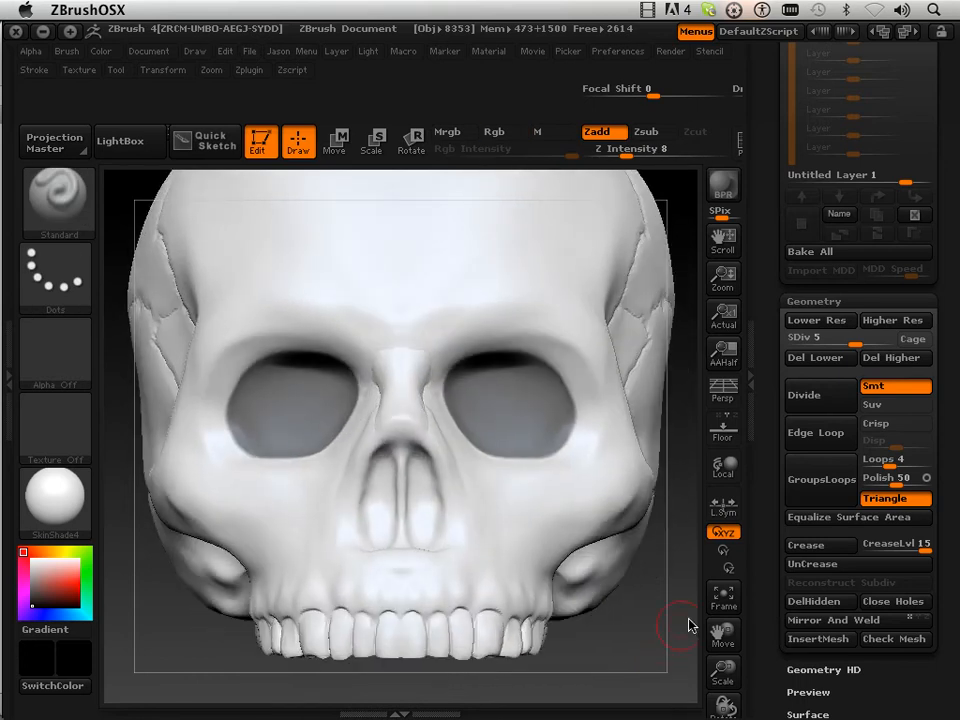
Invert the mask and push the eye socket interiors inward with the Standard brush in Zsub mode.
{"action": "left_click_drag", "start_coordinate": [771, 555], "coordinate": [787, 409]}
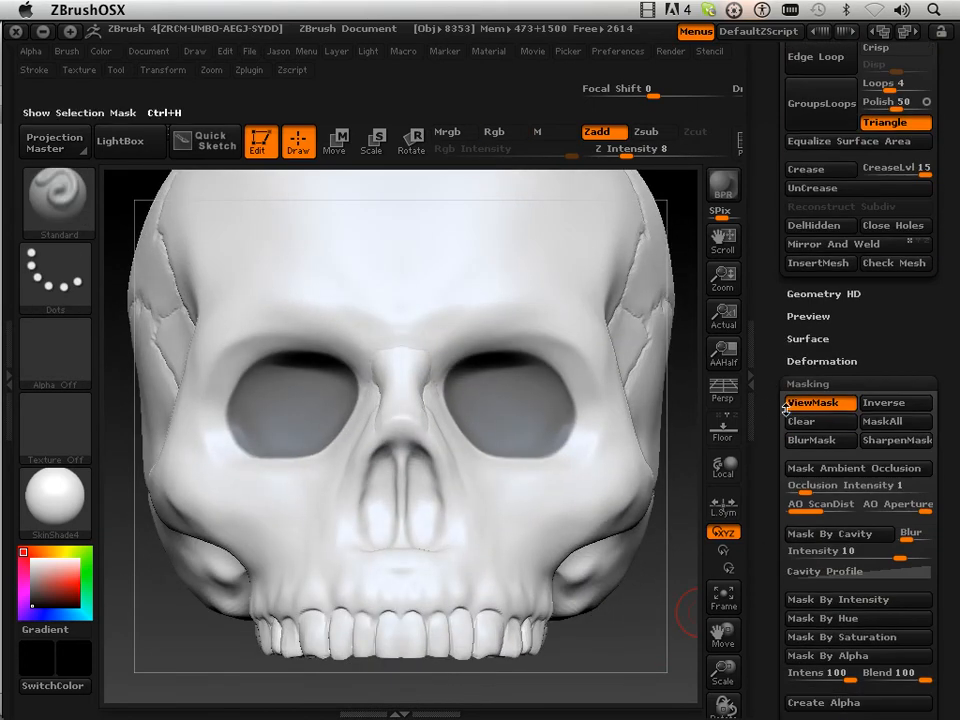
{"action": "left_click", "coordinate": [866, 403]}
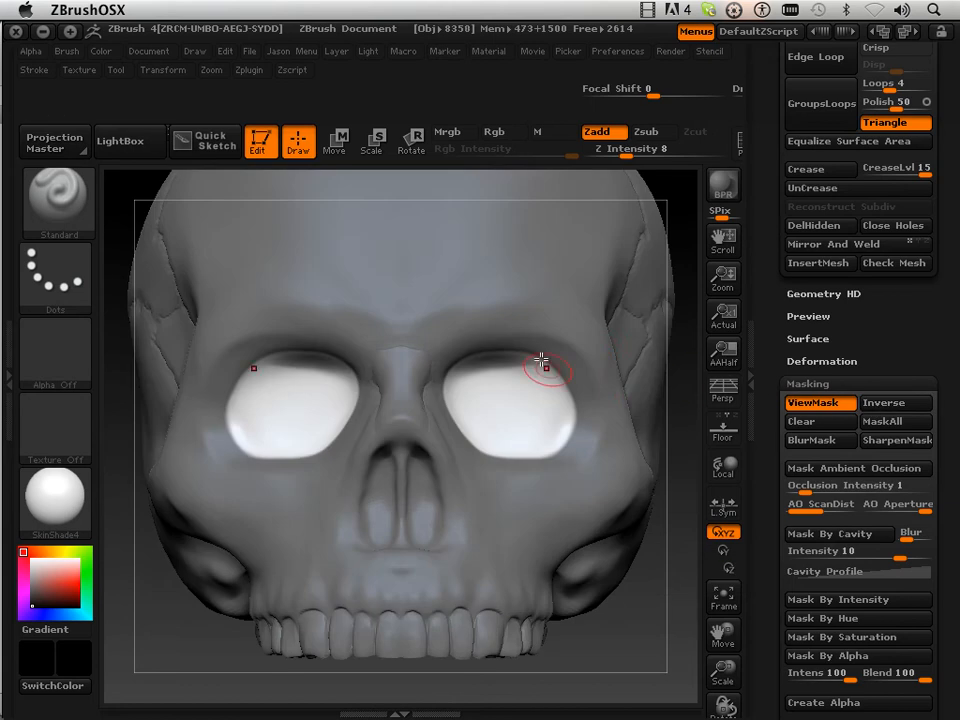
{"action": "key", "text": "alt"}
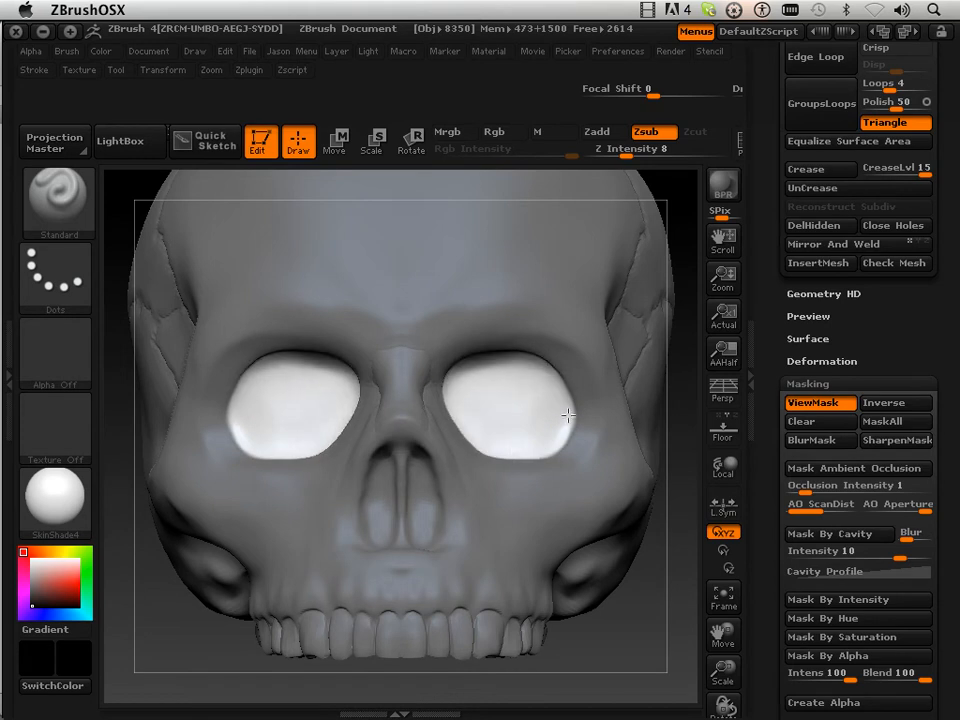
{"action": "left_click_drag", "start_coordinate": [637, 634], "coordinate": [557, 621]}
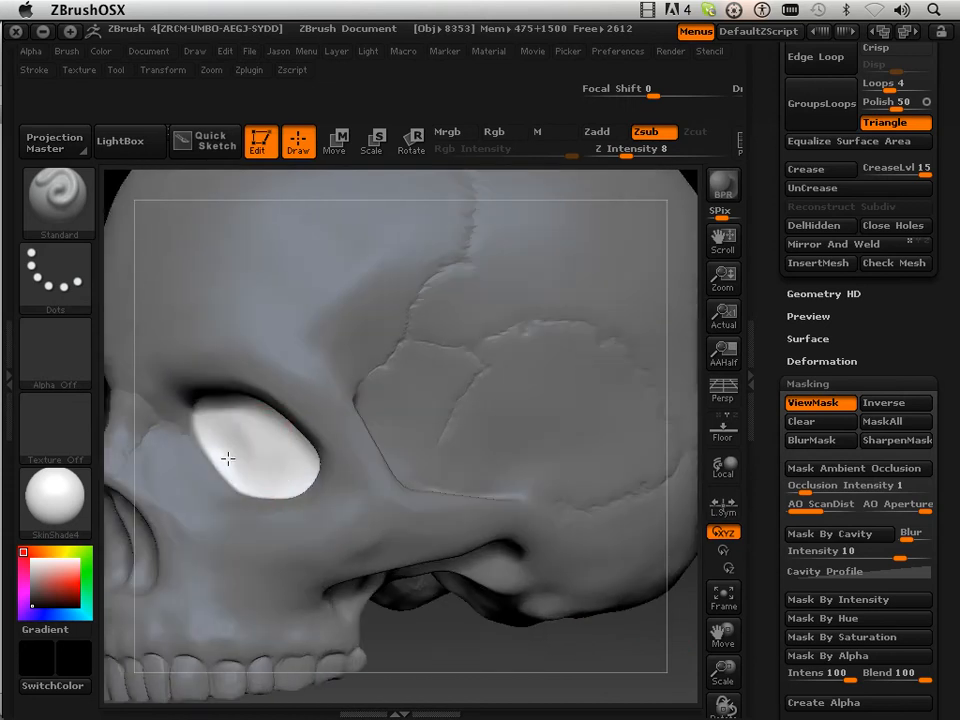
{"action": "left_click_drag", "start_coordinate": [544, 661], "coordinate": [577, 630]}
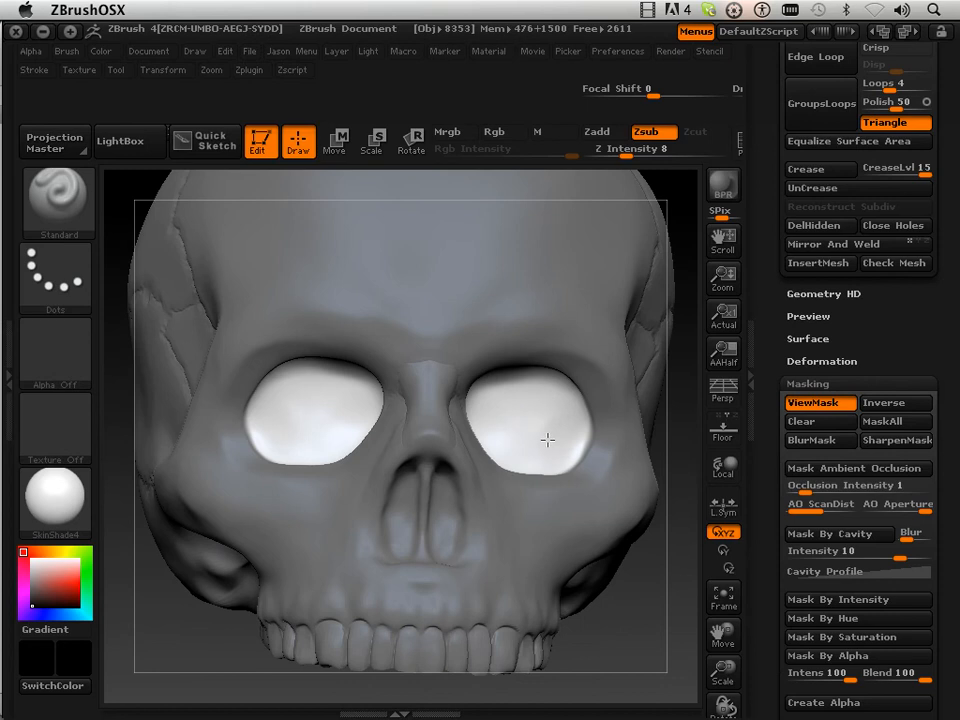
Deepen the eye sockets further at Z Intensity 15 and clear the mask from the skull.
{"action": "left_click_drag", "start_coordinate": [627, 153], "coordinate": [641, 154]}
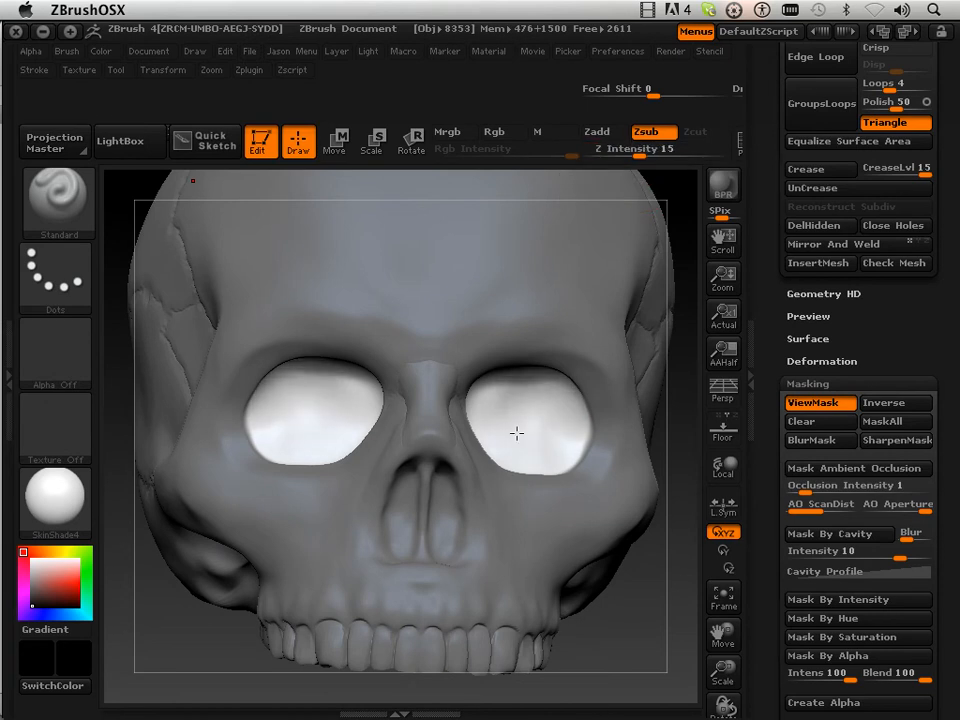
{"action": "left_click_drag", "start_coordinate": [610, 615], "coordinate": [529, 546]}
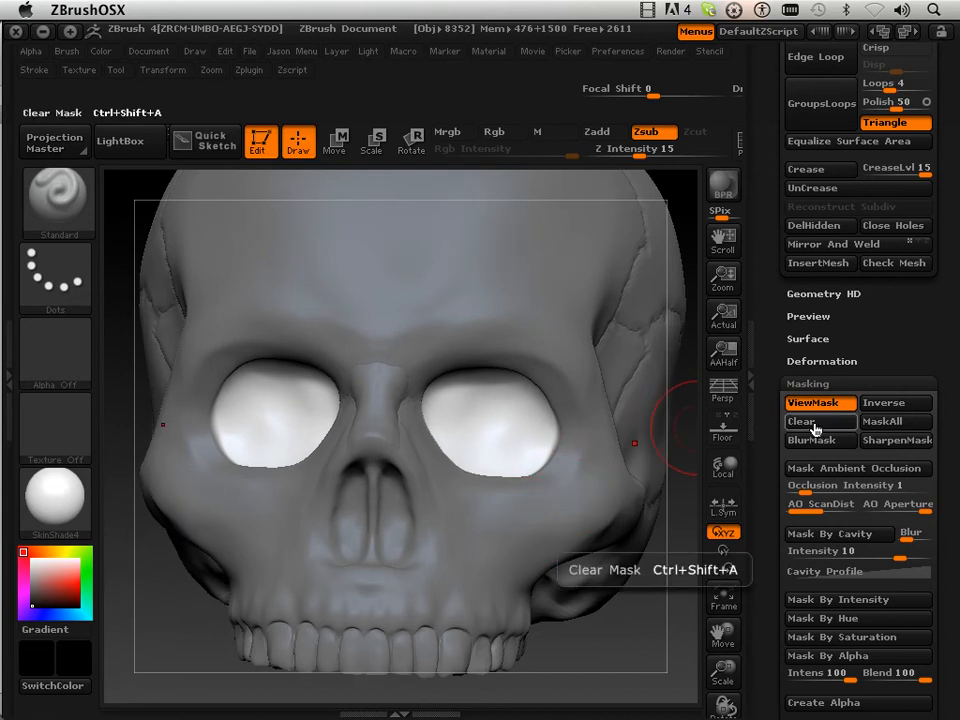
{"action": "left_click", "coordinate": [805, 423]}
{"action": "left_click_drag", "start_coordinate": [644, 648], "coordinate": [618, 562]}
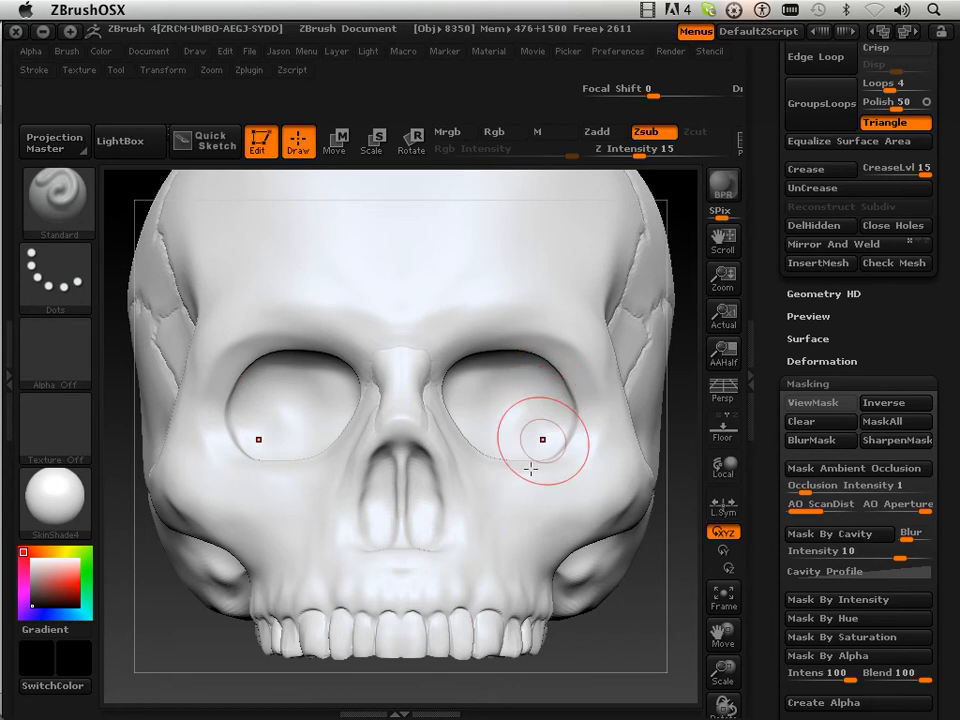
Carve the gap between the two upper front teeth with a smaller Standard brush, switching to Zsub mode.
{"action": "left_click_drag", "start_coordinate": [718, 678], "coordinate": [722, 704]}
{"action": "left_click_drag", "start_coordinate": [723, 635], "coordinate": [724, 698]}
{"action": "left_click_drag", "start_coordinate": [721, 633], "coordinate": [723, 622]}
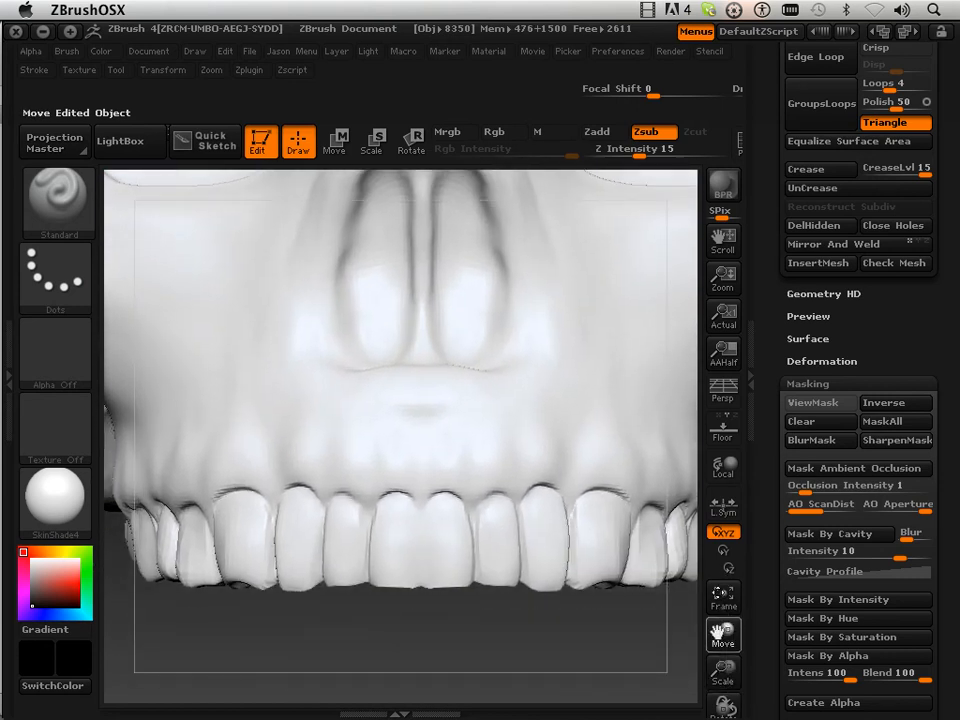
{"action": "key", "text": "bracketleft"}
{"action": "key", "text": "bracketleft"}
{"action": "key", "text": "bracketleft"}
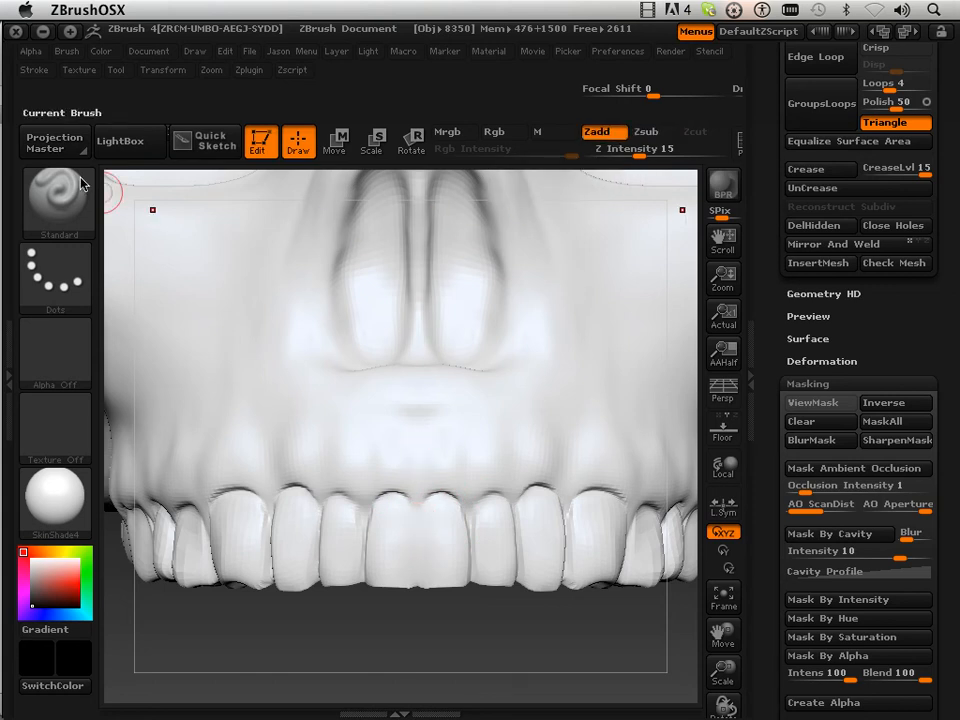
{"action": "left_click", "coordinate": [33, 70]}
{"action": "left_click", "coordinate": [81, 421]}
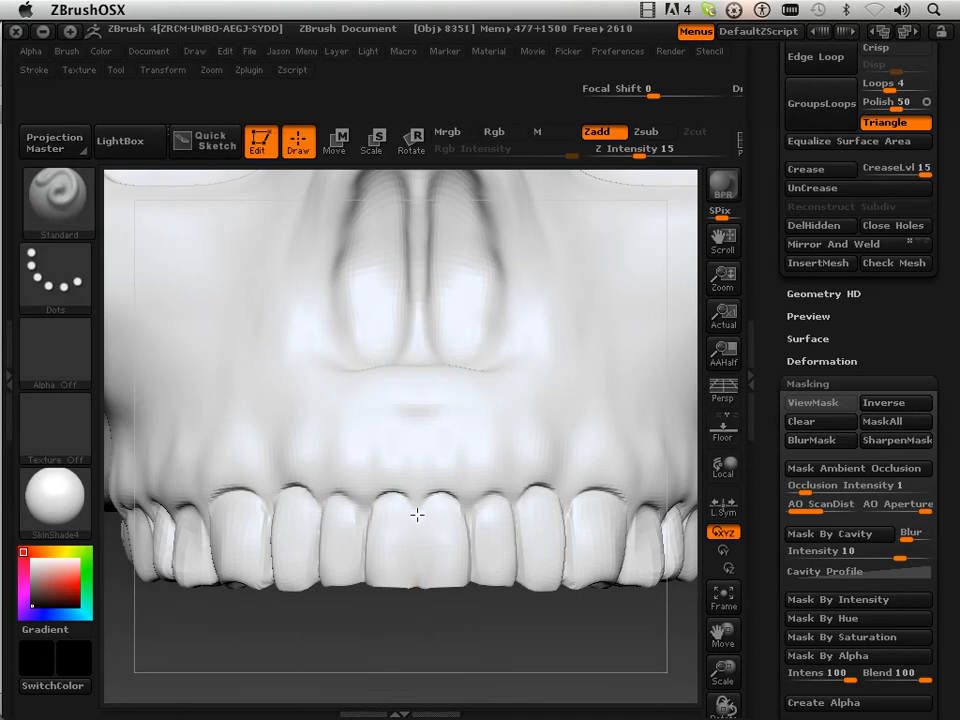
{"action": "mouse_move", "coordinate": [418, 628]}
{"action": "left_mouse_down"}
{"action": "mouse_move", "coordinate": [435, 632]}
{"action": "mouse_move", "coordinate": [354, 542]}
{"action": "left_mouse_up"}
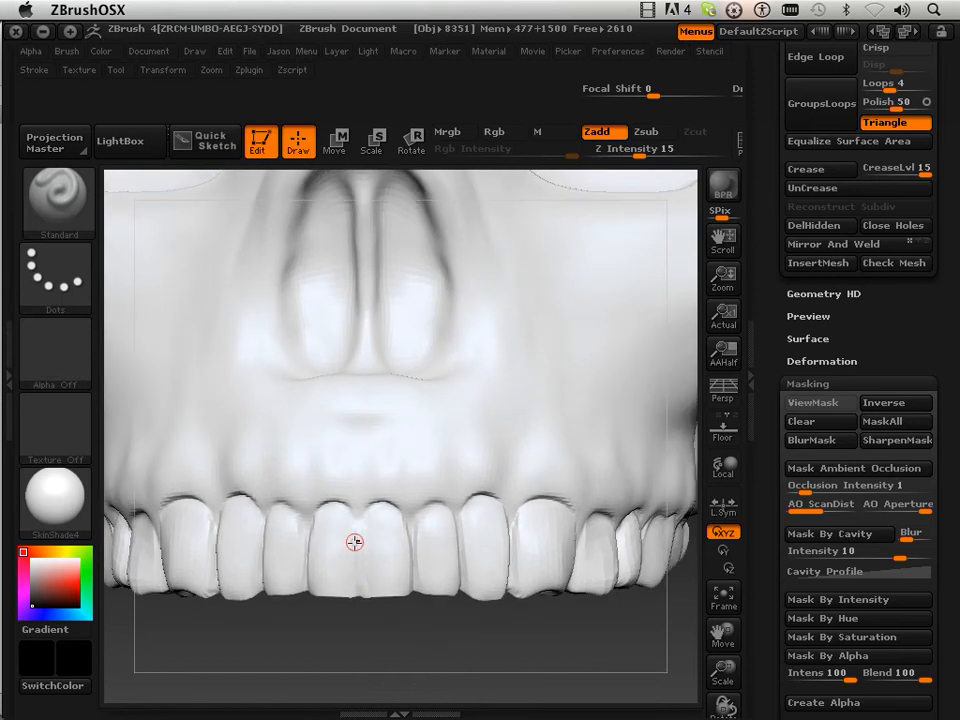
{"action": "mouse_move", "coordinate": [360, 641]}
{"action": "left_mouse_down"}
{"action": "mouse_move", "coordinate": [381, 617]}
{"action": "mouse_move", "coordinate": [410, 522]}
{"action": "left_mouse_up"}
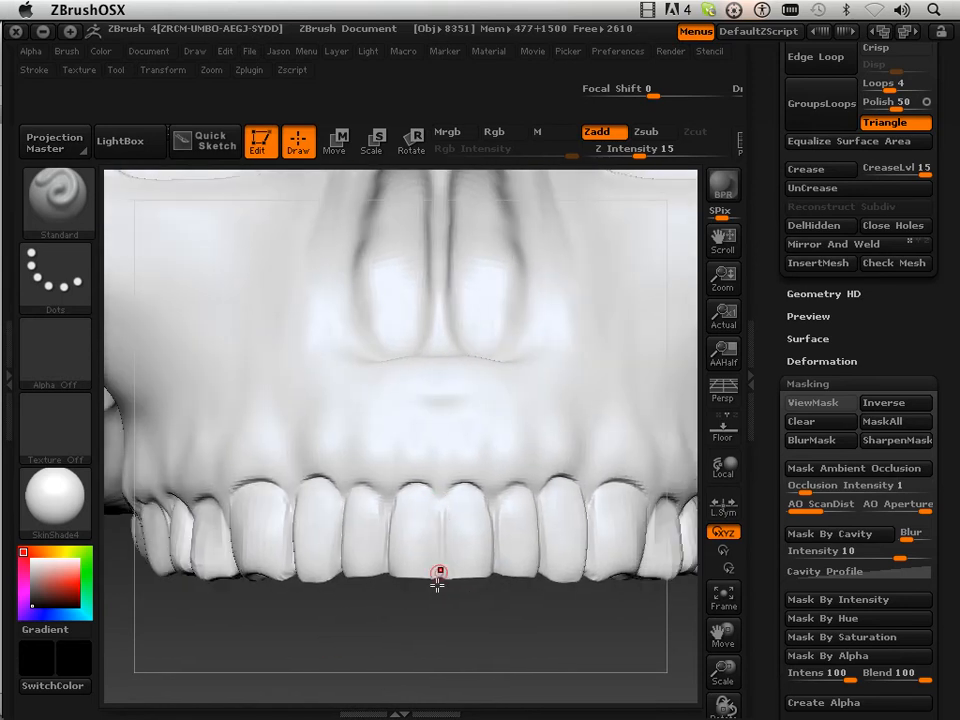
{"action": "key", "text": "ctrl"}
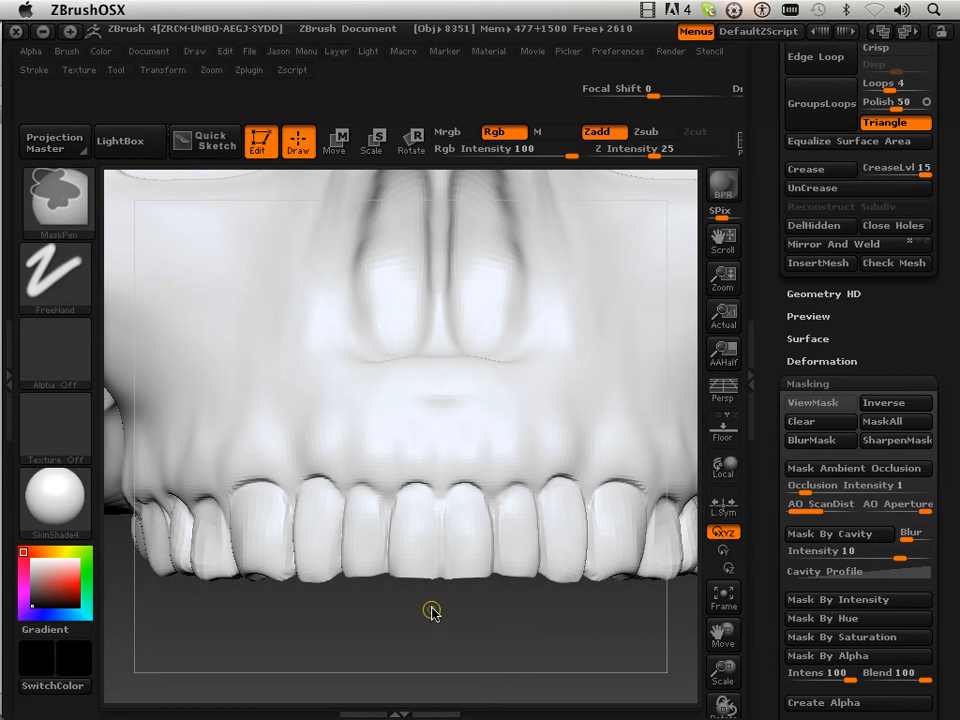
{"action": "left_click", "coordinate": [645, 133]}
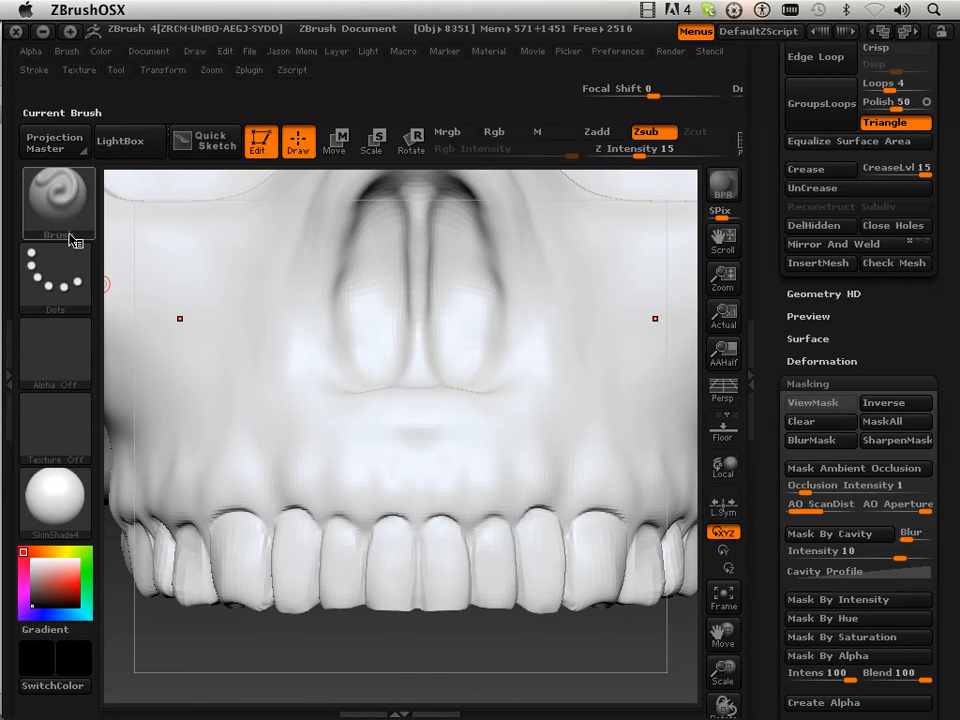
Pull the two upper front teeth slightly downward with the Move Parts brush at Z Intensity 51.
{"action": "left_click", "coordinate": [57, 196]}
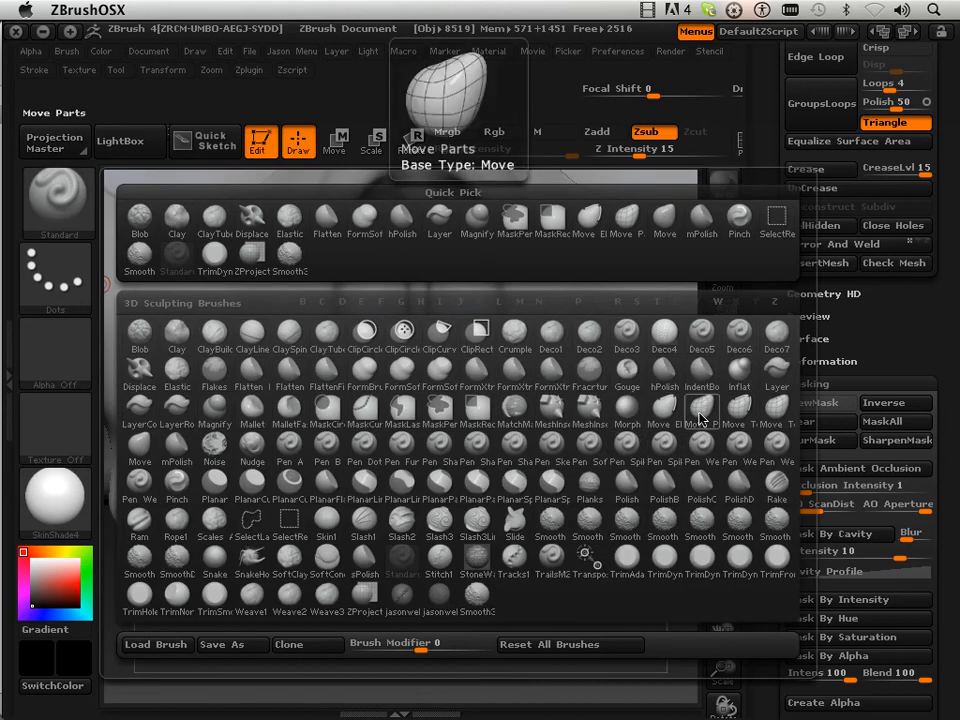
{"action": "left_click", "coordinate": [627, 214]}
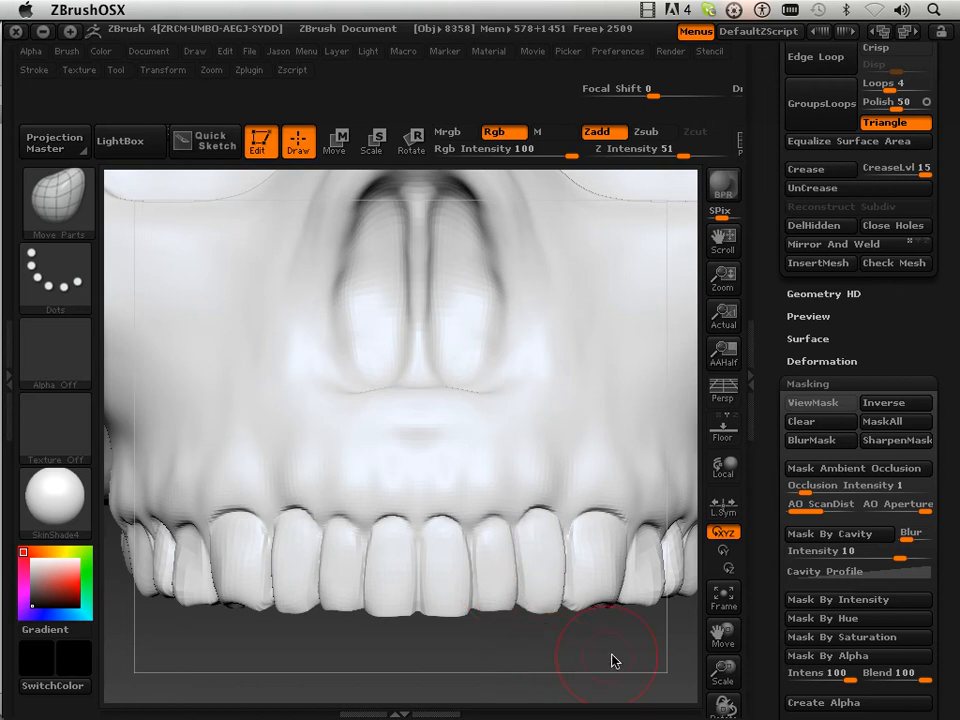
{"action": "key", "text": "f"}
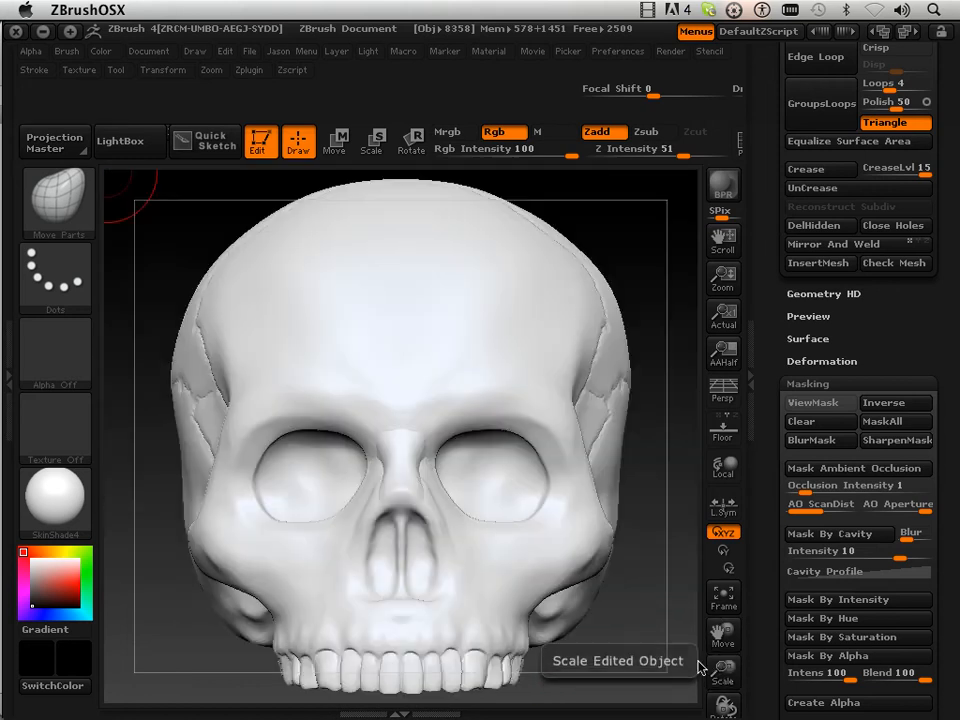
{"action": "left_click_drag", "start_coordinate": [648, 632], "coordinate": [560, 643]}
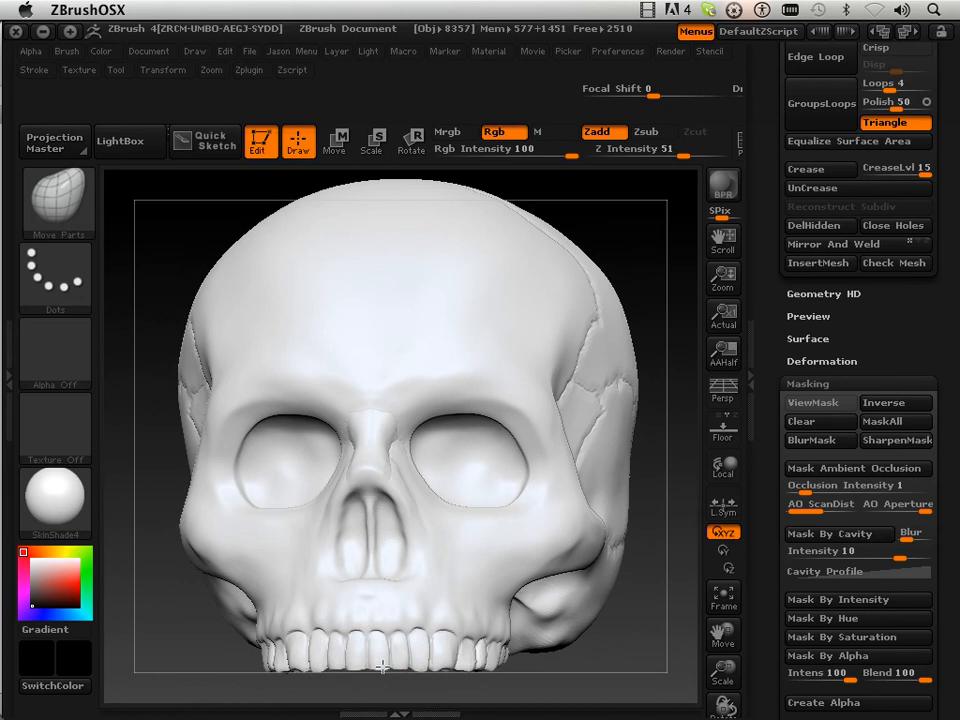
{"action": "left_click_drag", "start_coordinate": [655, 660], "coordinate": [658, 677]}
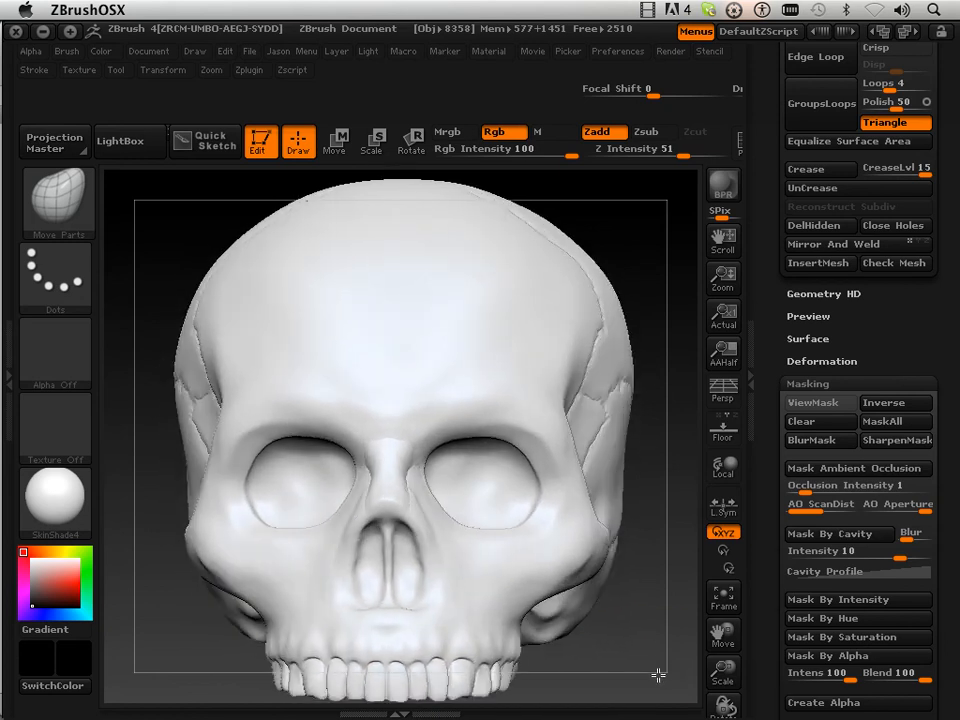
Adjust the lower edges of the upper canines and neighbouring side teeth with the Move Parts brush.
{"action": "mouse_move", "coordinate": [720, 634]}
{"action": "left_mouse_down"}
{"action": "mouse_move", "coordinate": [722, 617]}
{"action": "mouse_move", "coordinate": [705, 688]}
{"action": "mouse_move", "coordinate": [611, 671]}
{"action": "left_mouse_up"}
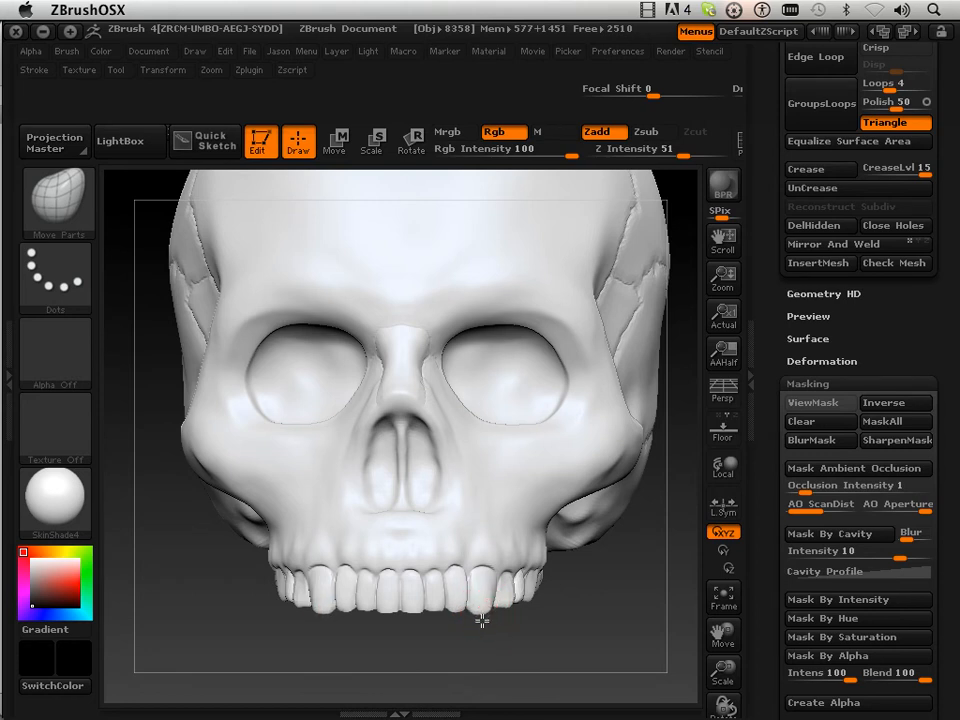
{"action": "mouse_move", "coordinate": [514, 630]}
{"action": "left_mouse_down"}
{"action": "mouse_move", "coordinate": [446, 633]}
{"action": "mouse_move", "coordinate": [432, 620]}
{"action": "left_mouse_up"}
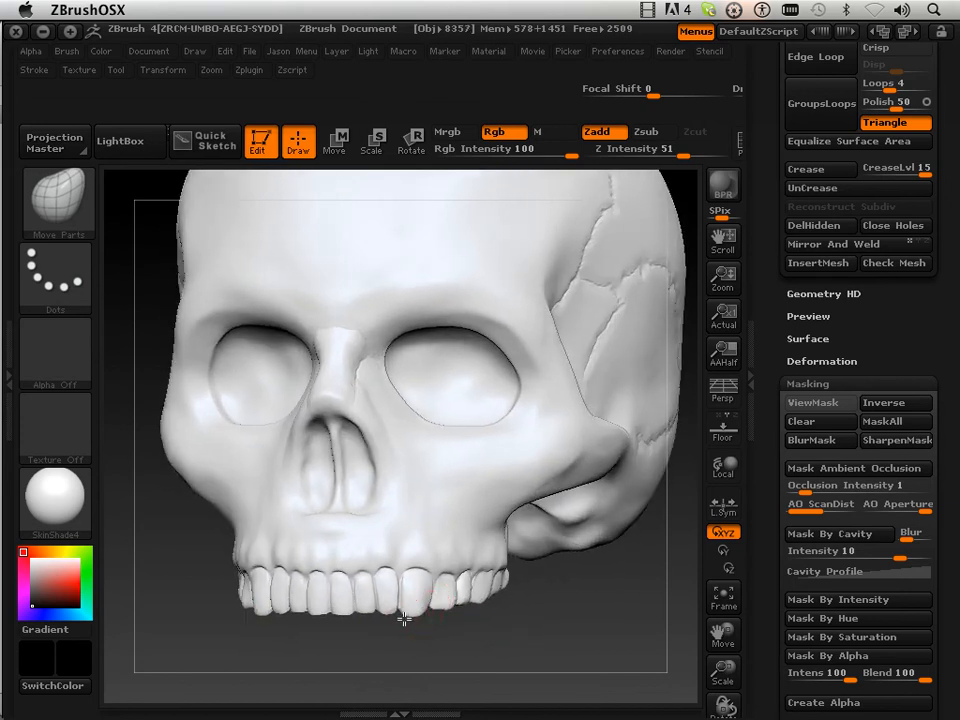
{"action": "mouse_move", "coordinate": [407, 653]}
{"action": "left_mouse_down"}
{"action": "mouse_move", "coordinate": [422, 651]}
{"action": "mouse_move", "coordinate": [457, 596]}
{"action": "left_mouse_up"}
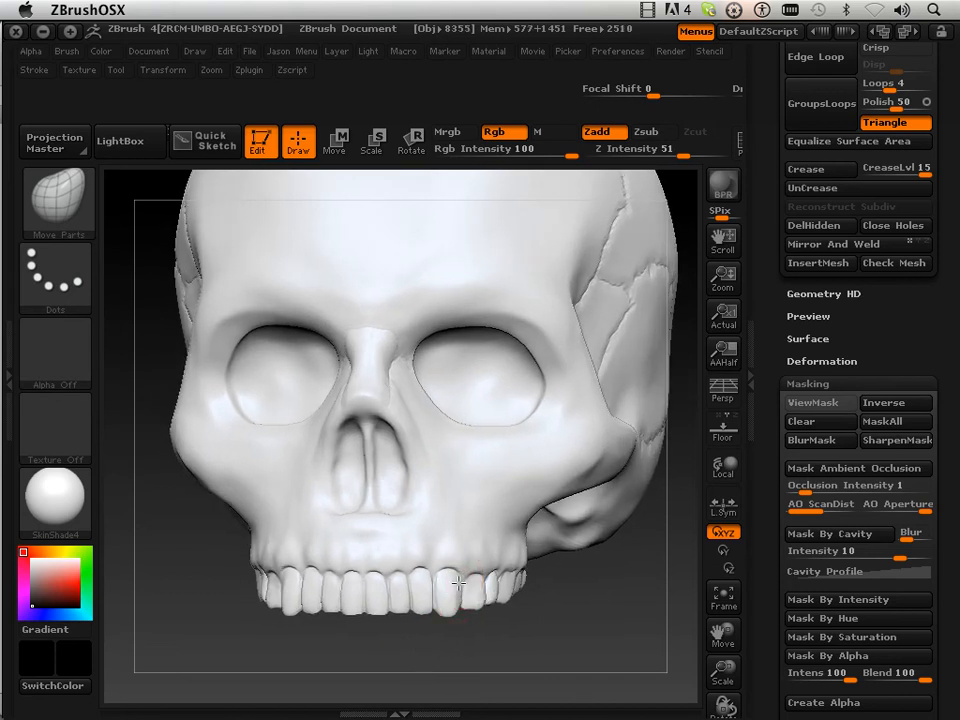
{"action": "left_click_drag", "start_coordinate": [506, 660], "coordinate": [510, 658]}
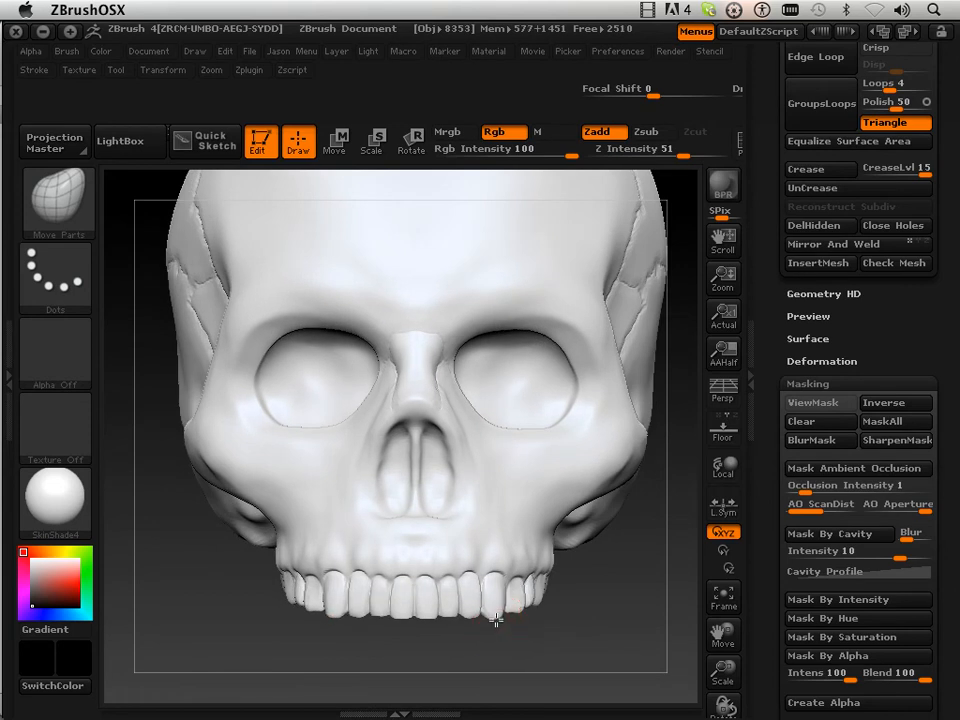
{"action": "left_click_drag", "start_coordinate": [541, 646], "coordinate": [542, 643]}
Turn on the mask display, mask both nasal openings with the MaskPen brush, and invert the mask.
{"action": "mouse_move", "coordinate": [722, 636]}
{"action": "left_mouse_down"}
{"action": "mouse_move", "coordinate": [700, 640]}
{"action": "mouse_move", "coordinate": [516, 561]}
{"action": "left_mouse_up"}
{"action": "left_click_drag", "start_coordinate": [722, 634], "coordinate": [720, 716]}
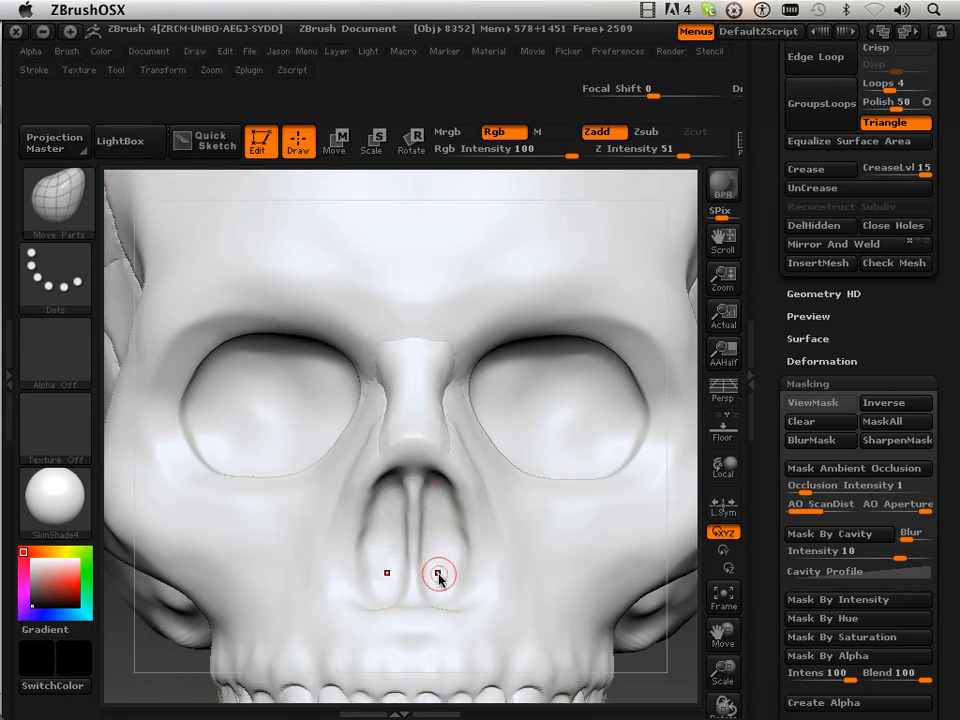
{"action": "key", "text": "ctrl"}
{"action": "key", "text": "ctrl+h"}
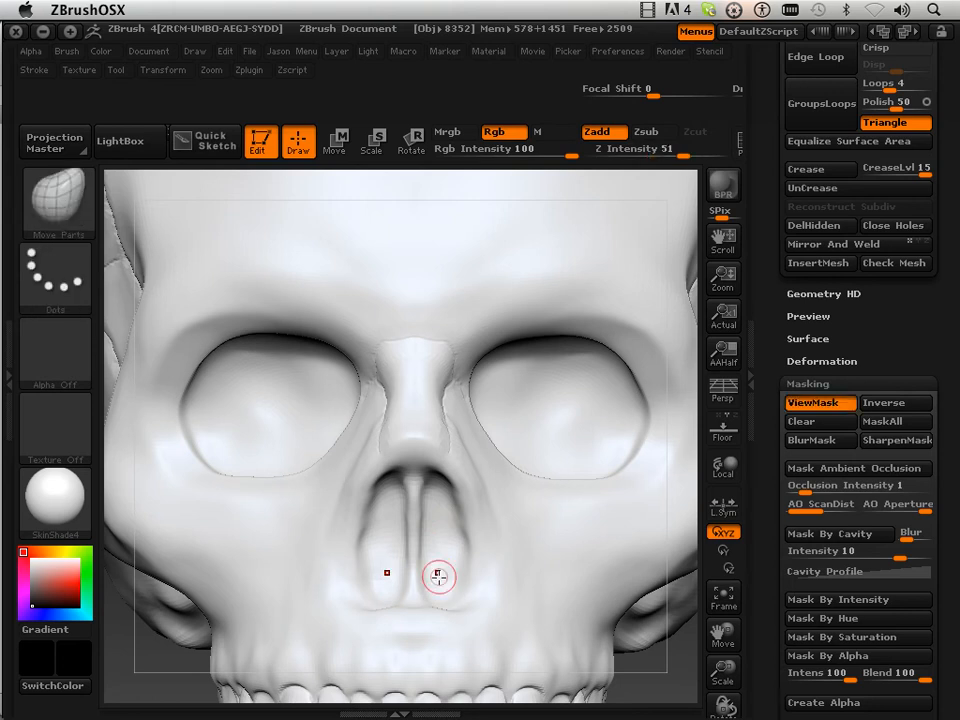
{"action": "key", "text": "ctrl"}
{"action": "mouse_move", "coordinate": [438, 581]}
{"action": "left_mouse_down", "text": "ctrl"}
{"action": "mouse_move", "coordinate": [451, 553]}
{"action": "mouse_move", "coordinate": [438, 490]}
{"action": "mouse_move", "coordinate": [438, 581]}
{"action": "mouse_move", "coordinate": [452, 540]}
{"action": "mouse_move", "coordinate": [446, 498]}
{"action": "mouse_move", "coordinate": [430, 480]}
{"action": "left_mouse_up", "text": "ctrl"}
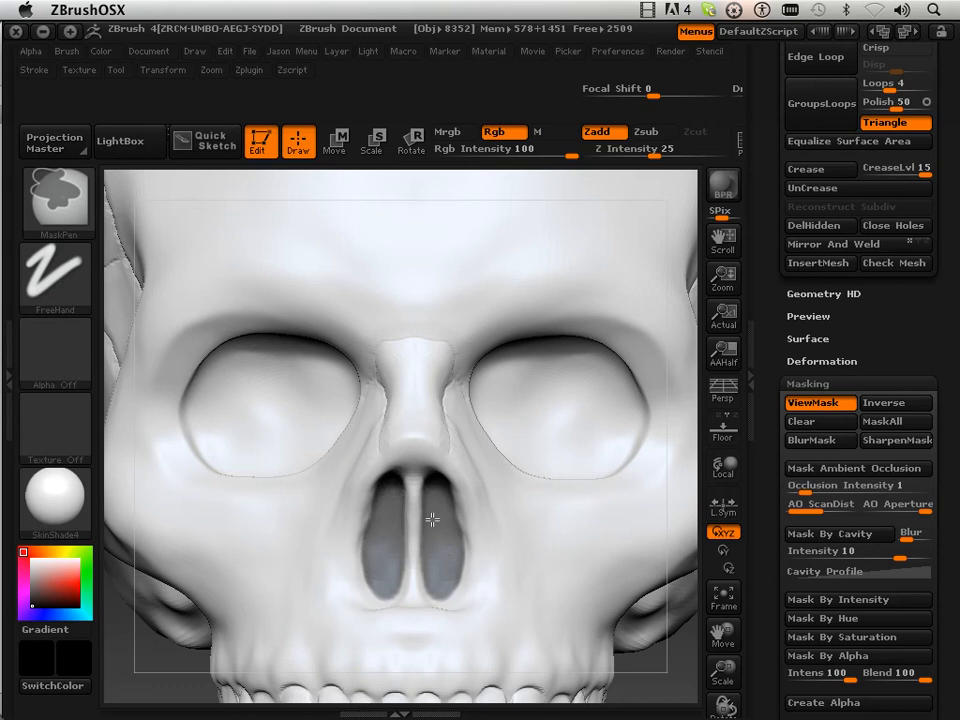
{"action": "mouse_move", "coordinate": [653, 668]}
{"action": "left_mouse_down"}
{"action": "mouse_move", "coordinate": [649, 613]}
{"action": "mouse_move", "coordinate": [622, 575]}
{"action": "mouse_move", "coordinate": [609, 573]}
{"action": "left_mouse_up"}
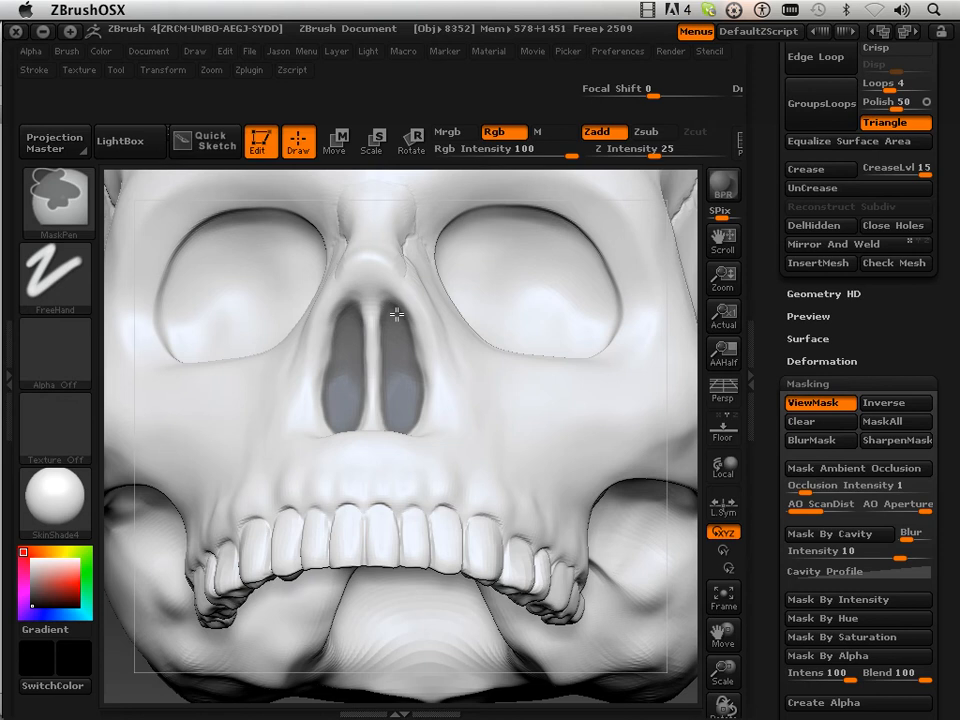
{"action": "left_click", "coordinate": [880, 404]}
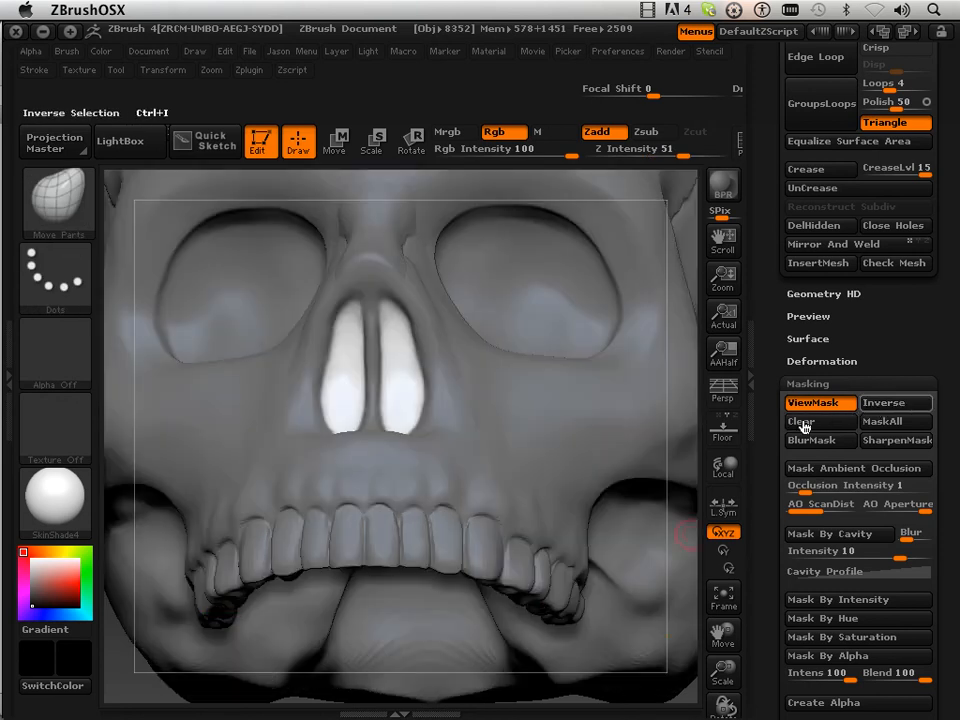
Deepen the unmasked nasal openings with the Standard brush in Zsub mode at Z Intensity 15, and clear the mask.
{"action": "mouse_move", "coordinate": [125, 671]}
{"action": "left_mouse_down"}
{"action": "mouse_move", "coordinate": [125, 700]}
{"action": "mouse_move", "coordinate": [138, 703]}
{"action": "left_mouse_up"}
{"action": "left_click", "coordinate": [55, 200]}
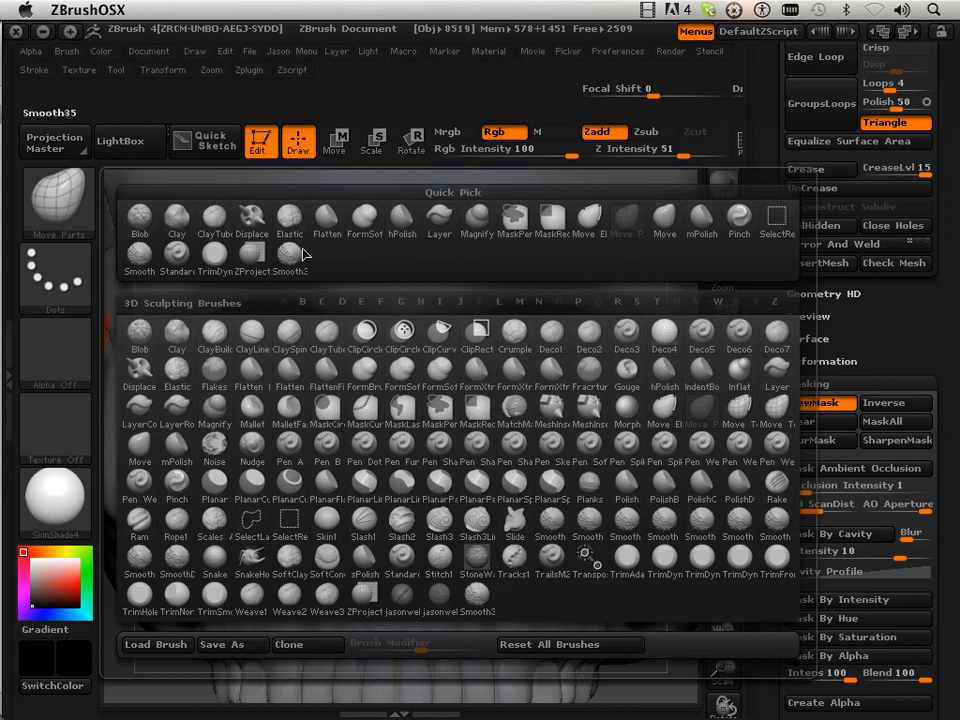
{"action": "left_click", "coordinate": [190, 268]}
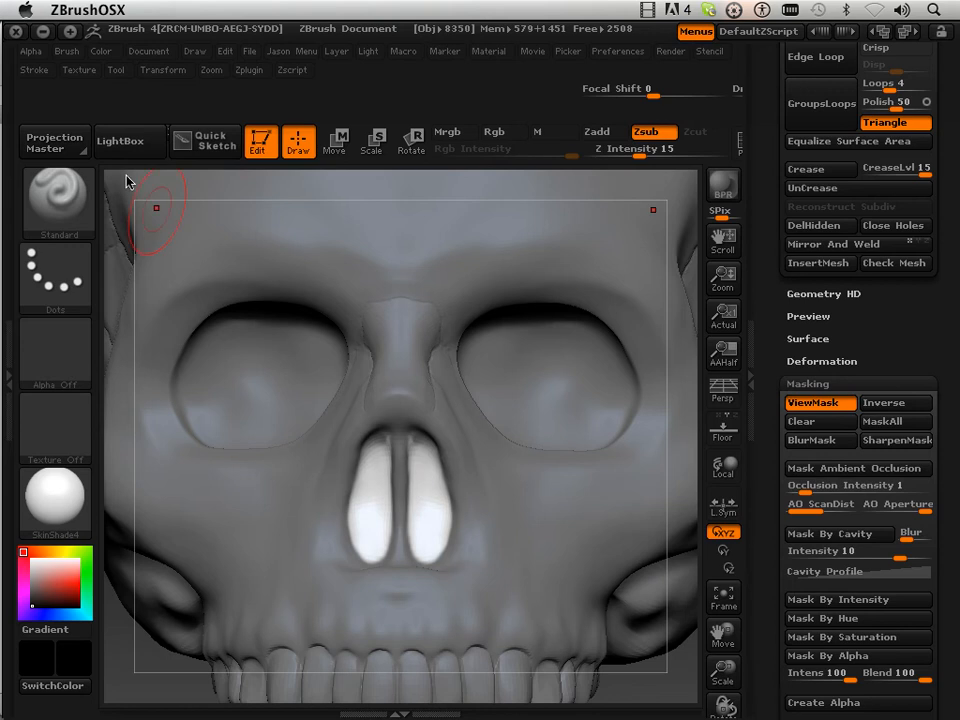
{"action": "left_click", "coordinate": [35, 70]}
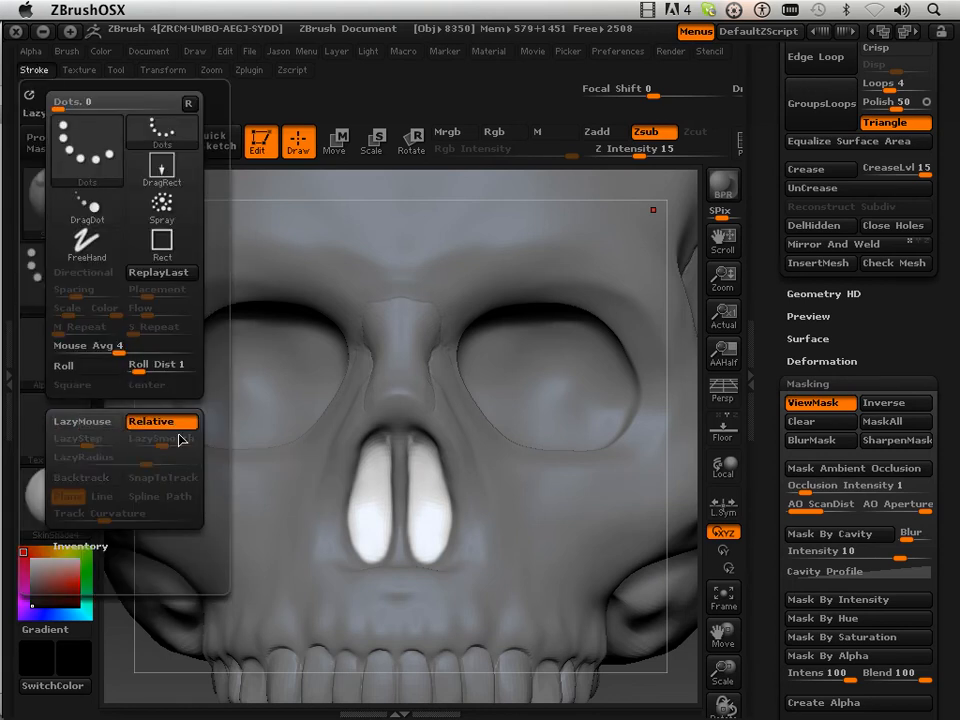
{"action": "left_click_drag", "start_coordinate": [421, 461], "coordinate": [437, 552]}
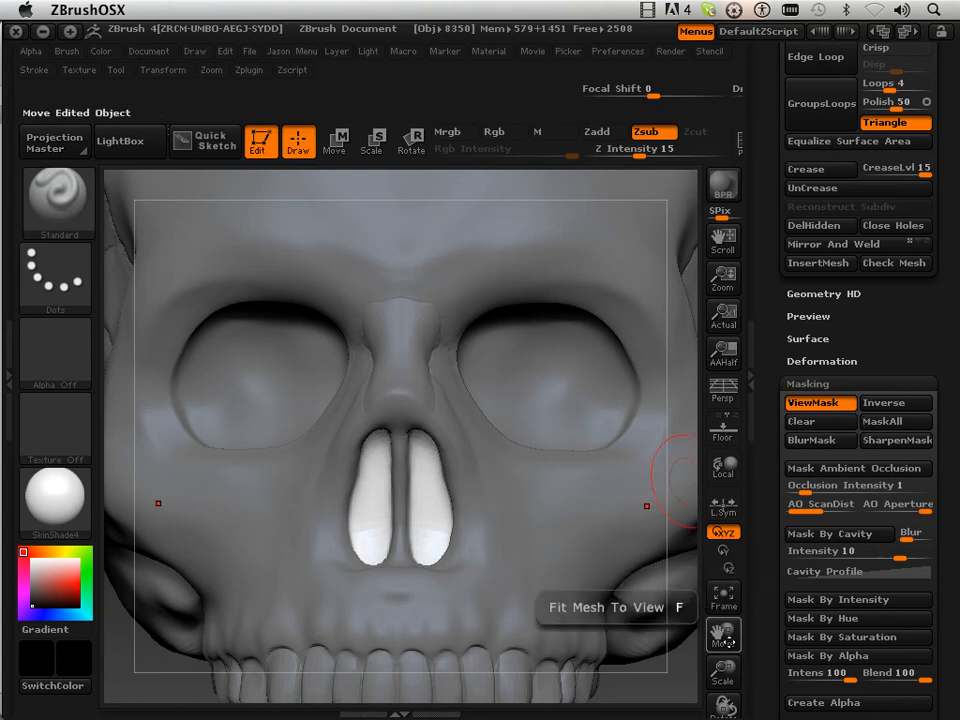
{"action": "key", "text": "f"}
{"action": "mouse_move", "coordinate": [668, 630]}
{"action": "left_mouse_down"}
{"action": "mouse_move", "coordinate": [675, 636]}
{"action": "mouse_move", "coordinate": [647, 647]}
{"action": "mouse_move", "coordinate": [589, 647]}
{"action": "mouse_move", "coordinate": [653, 645]}
{"action": "left_mouse_up"}
{"action": "left_click", "coordinate": [800, 421]}
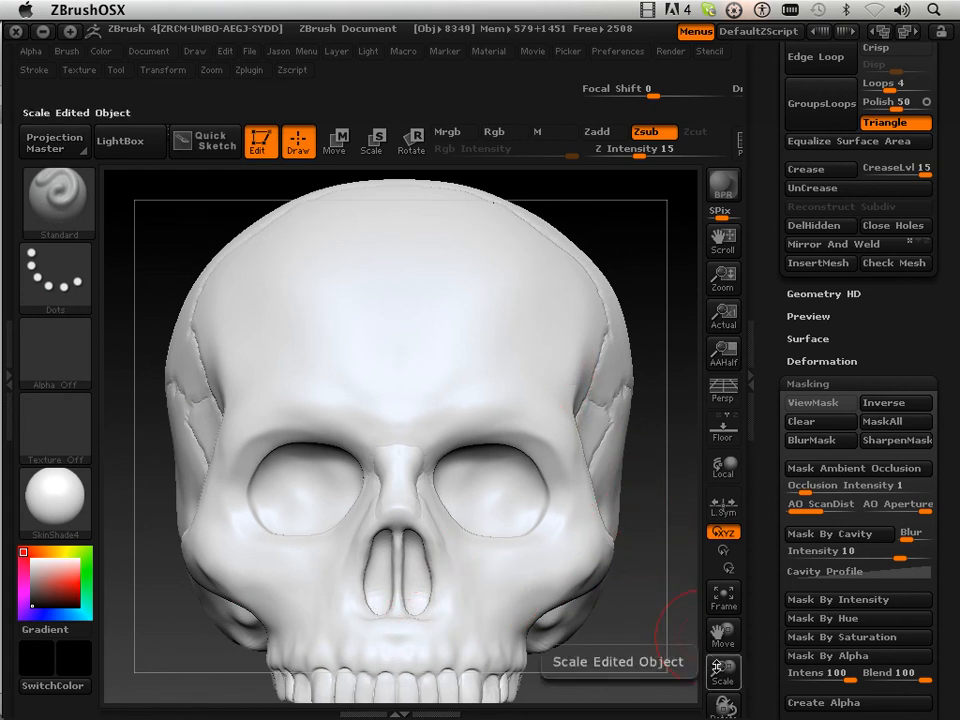
Turn the skull to its underside and set its subdivision level to 7.
{"action": "left_click_drag", "start_coordinate": [723, 660], "coordinate": [719, 617]}
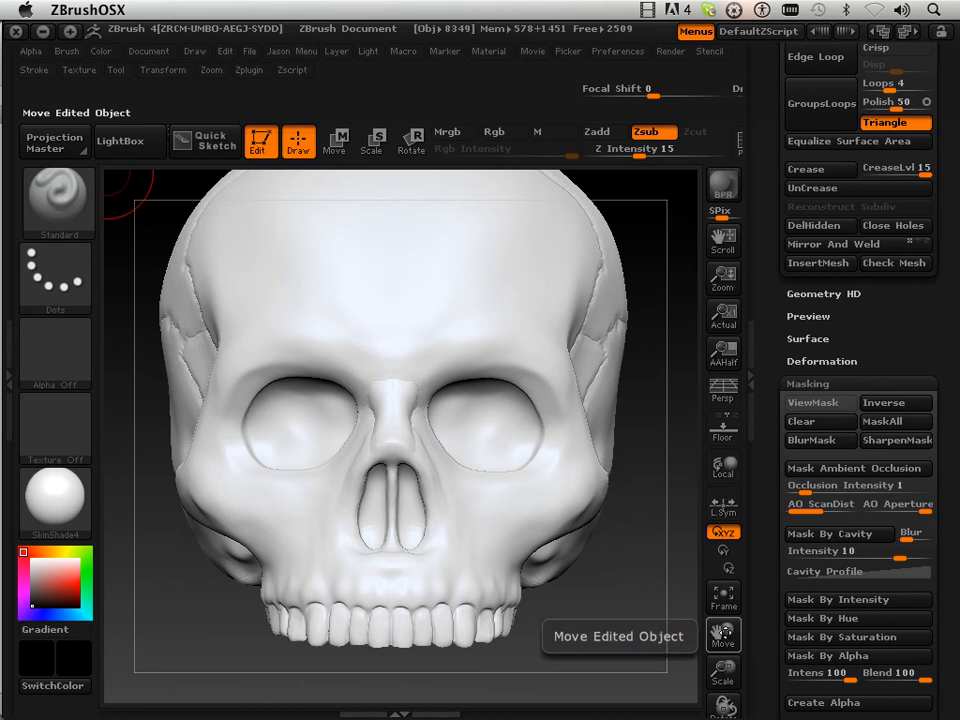
{"action": "left_click_drag", "start_coordinate": [622, 649], "coordinate": [632, 420]}
{"action": "mouse_move", "coordinate": [714, 622]}
{"action": "left_mouse_down"}
{"action": "mouse_move", "coordinate": [719, 633]}
{"action": "mouse_move", "coordinate": [723, 624]}
{"action": "left_mouse_up"}
{"action": "left_click_drag", "start_coordinate": [776, 331], "coordinate": [784, 473]}
{"action": "left_click_drag", "start_coordinate": [857, 252], "coordinate": [875, 267]}
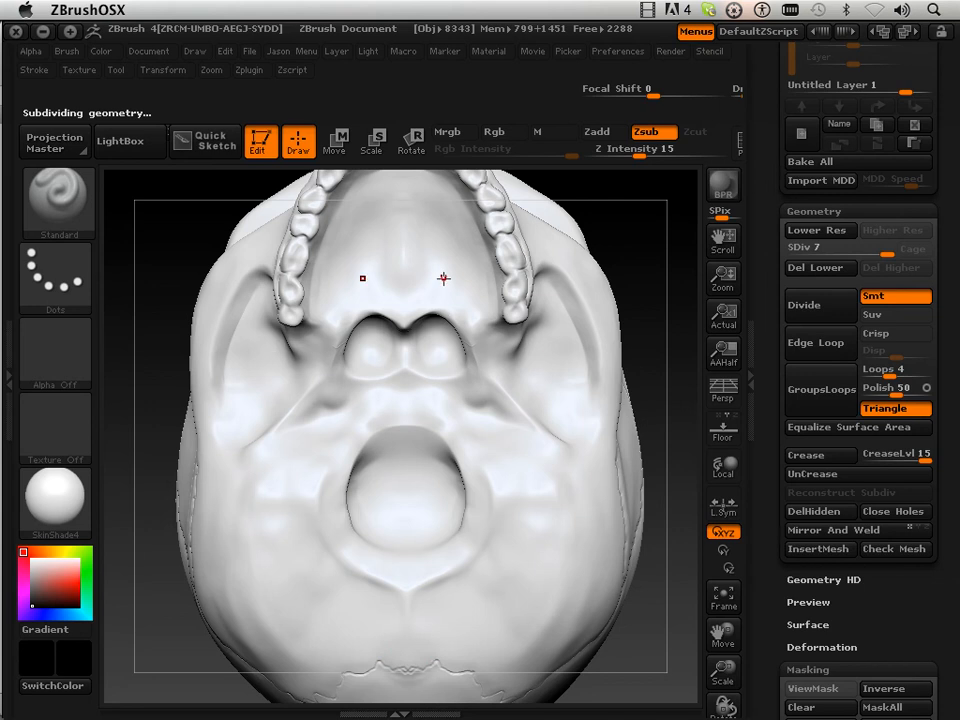
Turn off symmetry, mask thin jagged suture lines along the palate midline and around the skull base with the MaskPen brush, and invert the mask.
{"action": "left_click_drag", "start_coordinate": [720, 632], "coordinate": [708, 675]}
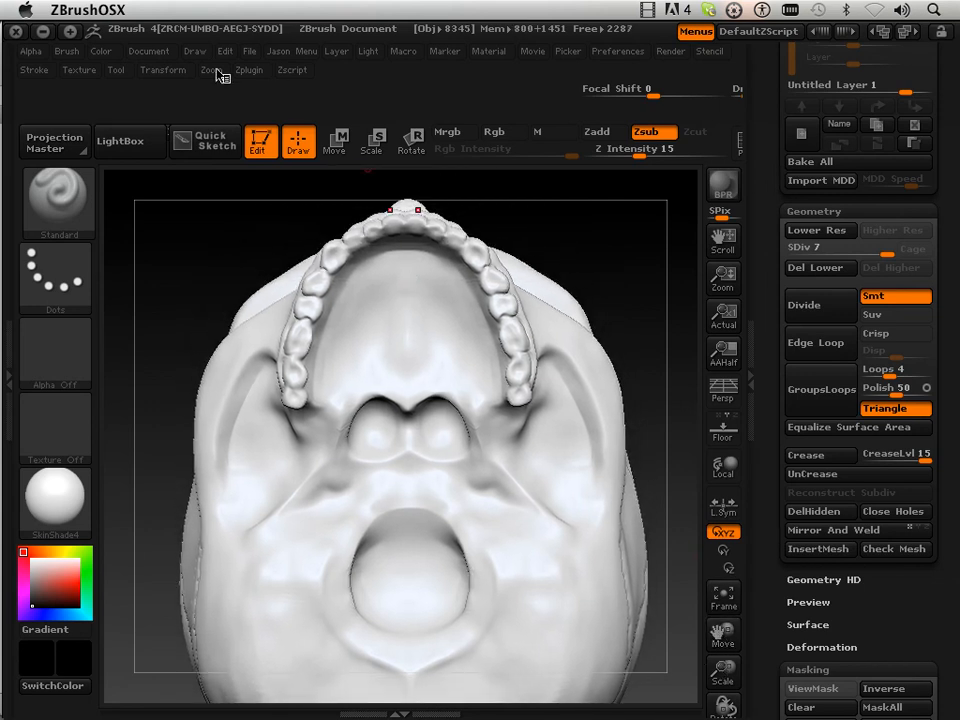
{"action": "left_click", "coordinate": [160, 70]}
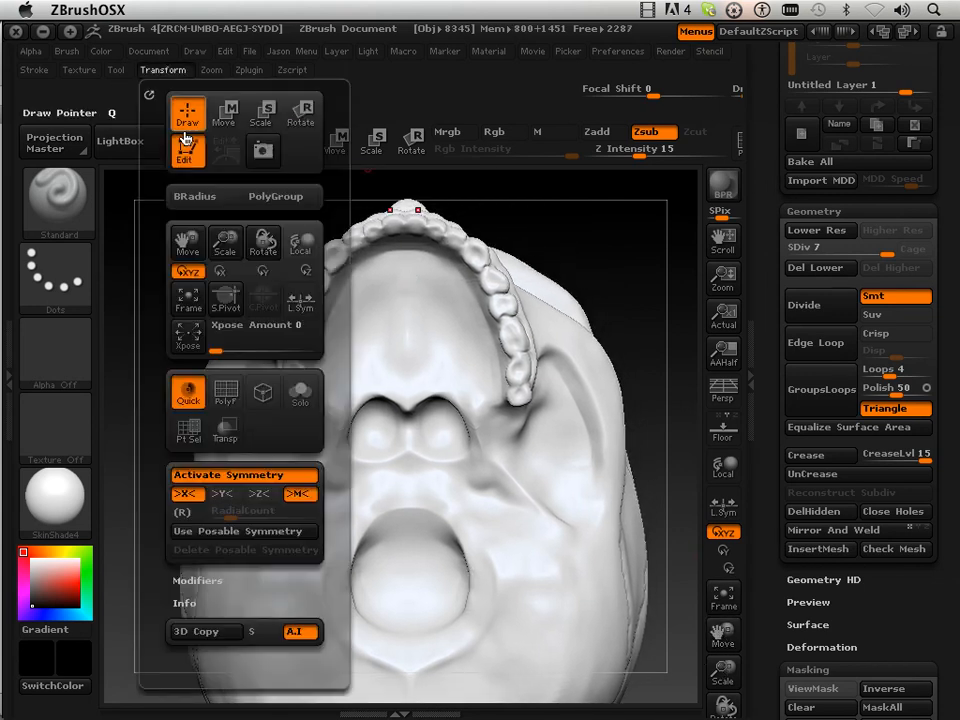
{"action": "left_click", "coordinate": [209, 474]}
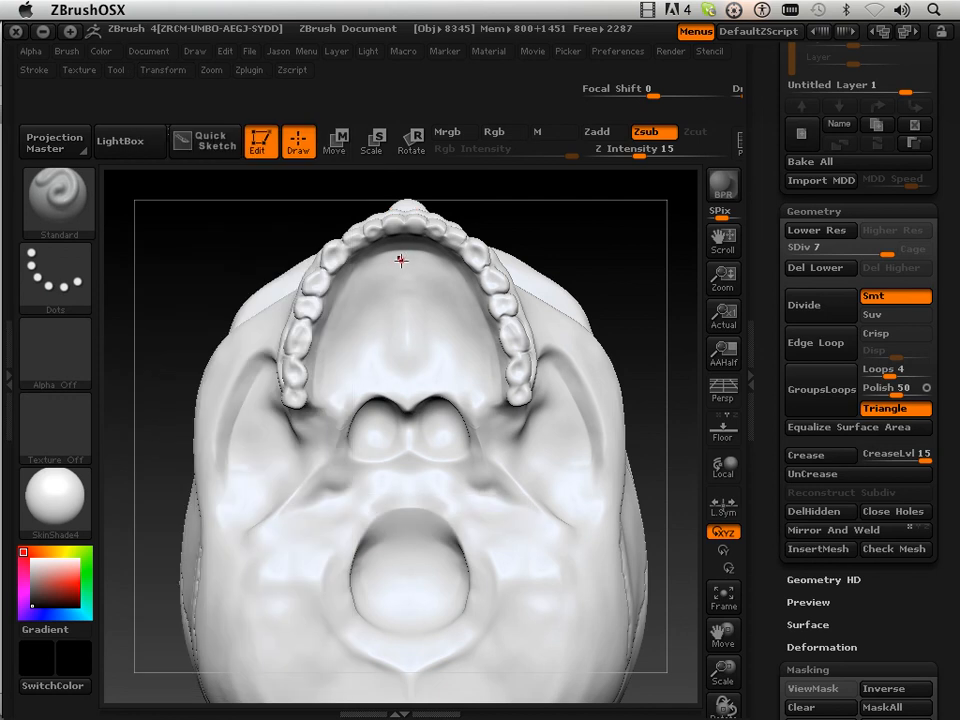
{"action": "key", "text": "ctrl"}
{"action": "left_click_drag", "start_coordinate": [405, 258], "coordinate": [406, 283], "text": "ctrl"}
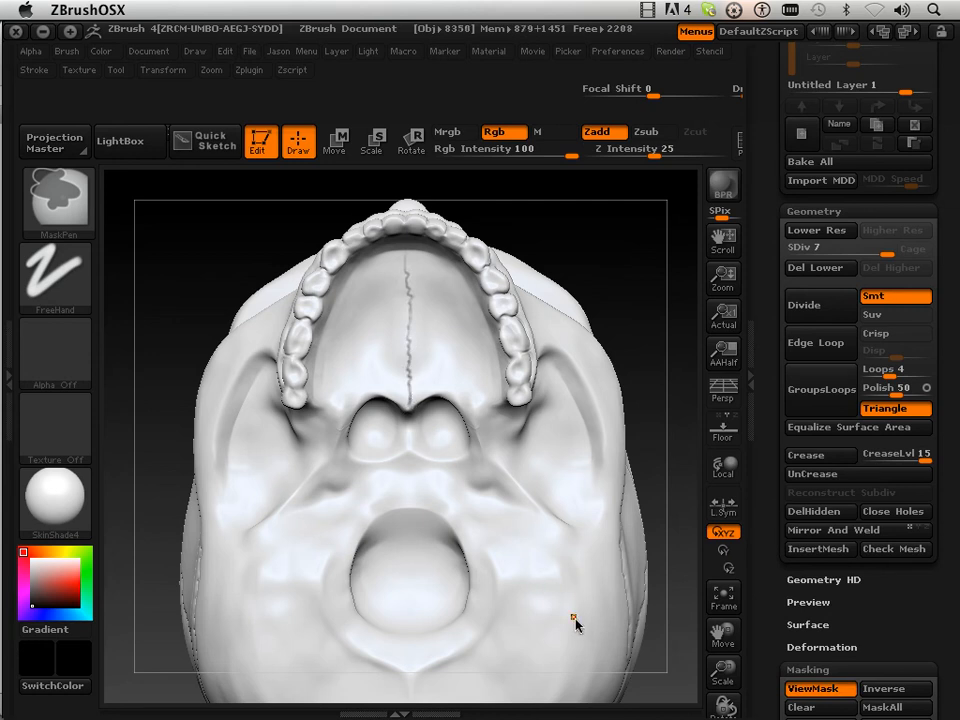
{"action": "left_click_drag", "start_coordinate": [576, 555], "coordinate": [581, 607], "text": "ctrl"}
{"action": "mouse_move", "coordinate": [722, 632]}
{"action": "left_mouse_down"}
{"action": "mouse_move", "coordinate": [712, 541]}
{"action": "mouse_move", "coordinate": [697, 542]}
{"action": "left_mouse_up"}
{"action": "left_click_drag", "start_coordinate": [575, 505], "coordinate": [514, 572], "text": "ctrl"}
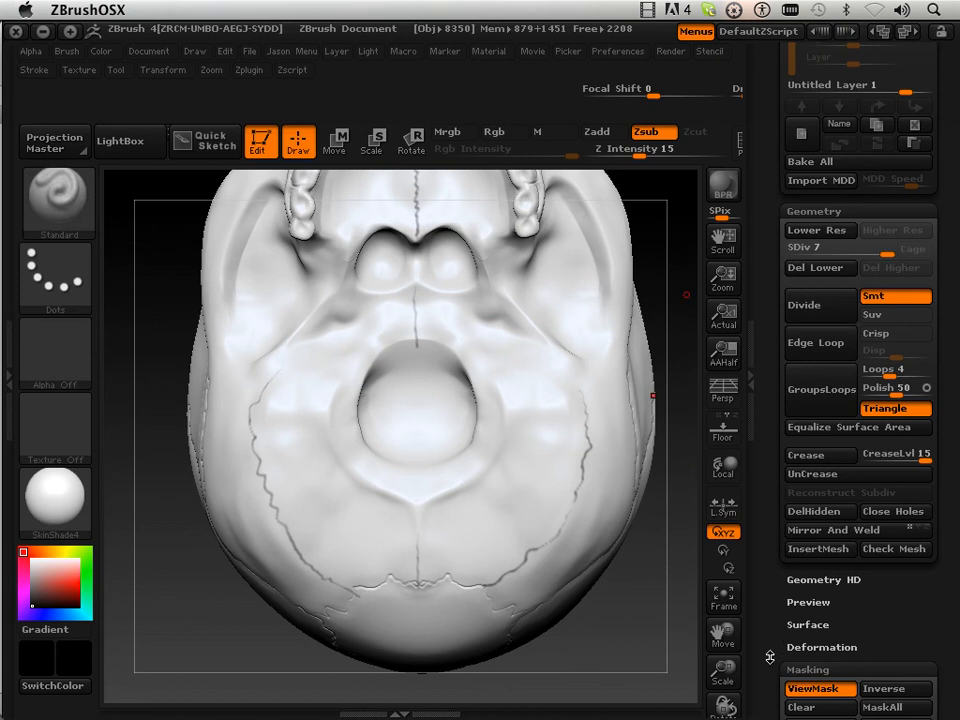
{"action": "left_click_drag", "start_coordinate": [770, 657], "coordinate": [770, 593]}
{"action": "left_click", "coordinate": [884, 625]}
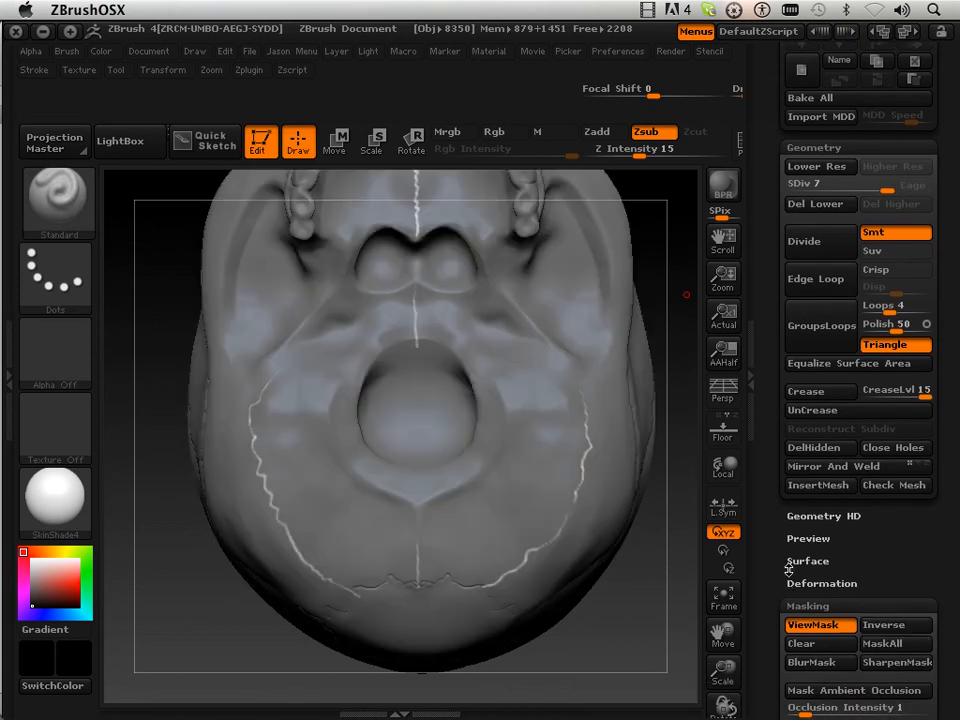
Try an Inflat deformation of -8 on the unmasked suture lines.
{"action": "left_click_drag", "start_coordinate": [773, 548], "coordinate": [782, 583]}
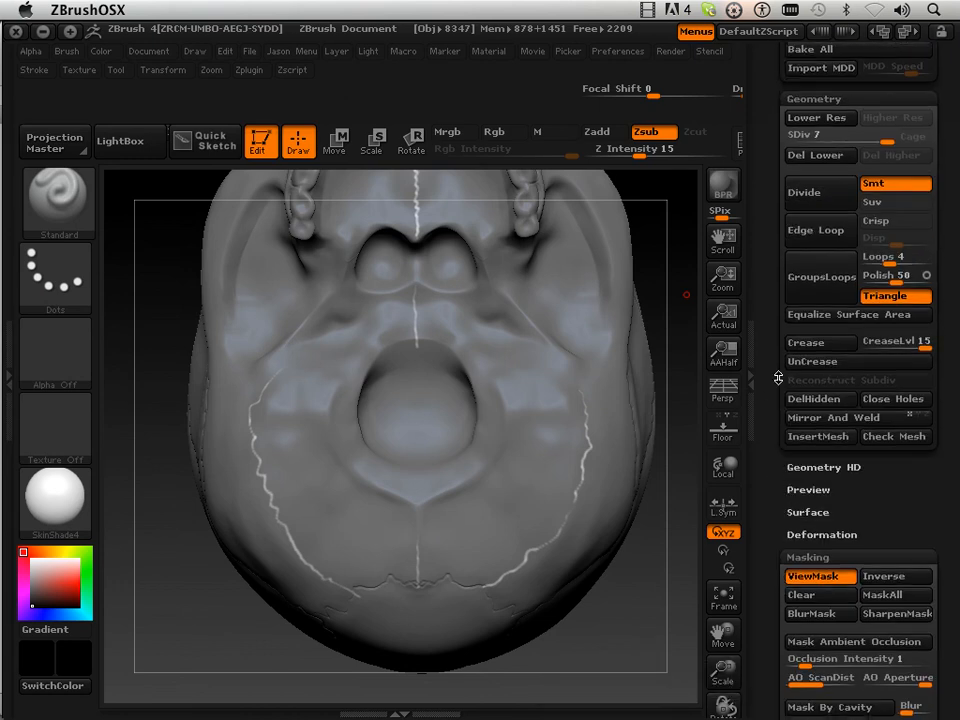
{"action": "left_click", "coordinate": [795, 534]}
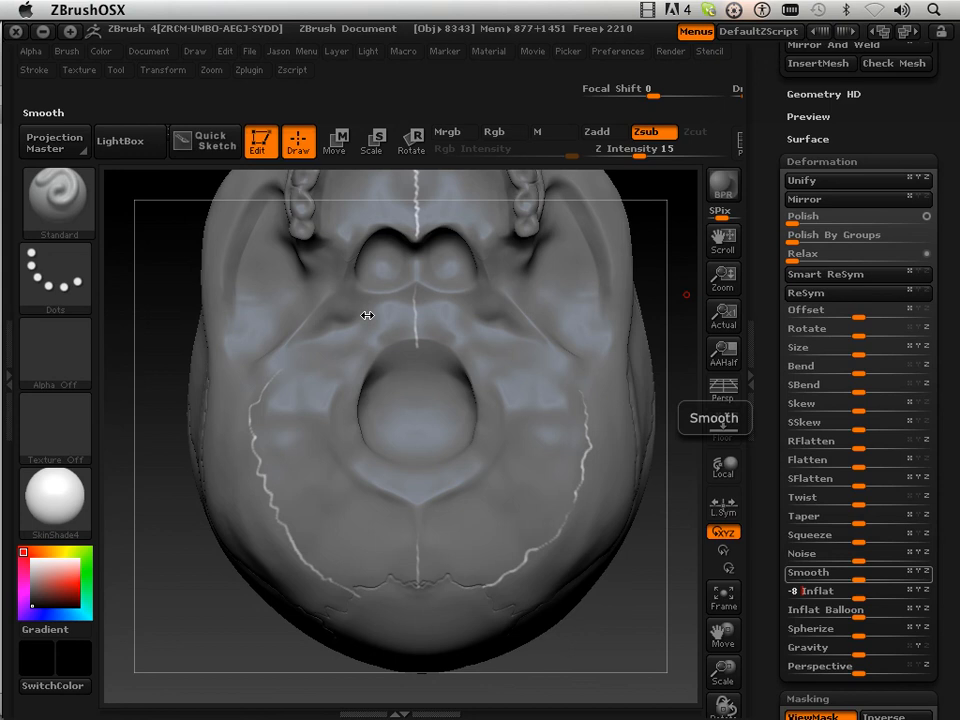
{"action": "key", "text": "Return"}
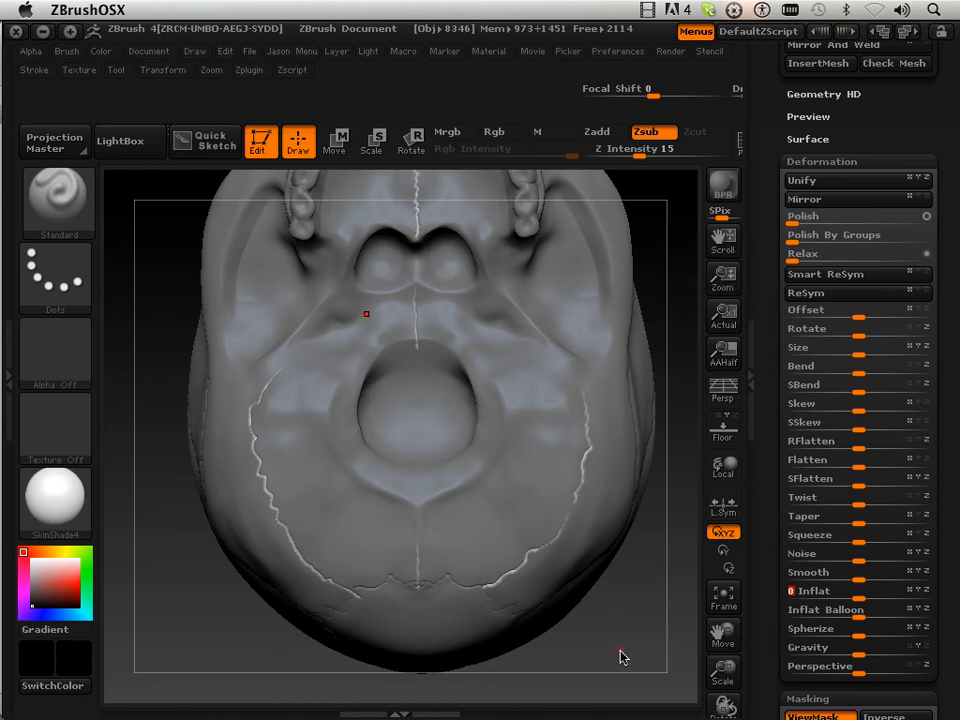
{"action": "left_click_drag", "start_coordinate": [620, 652], "coordinate": [613, 649], "text": "ctrl"}
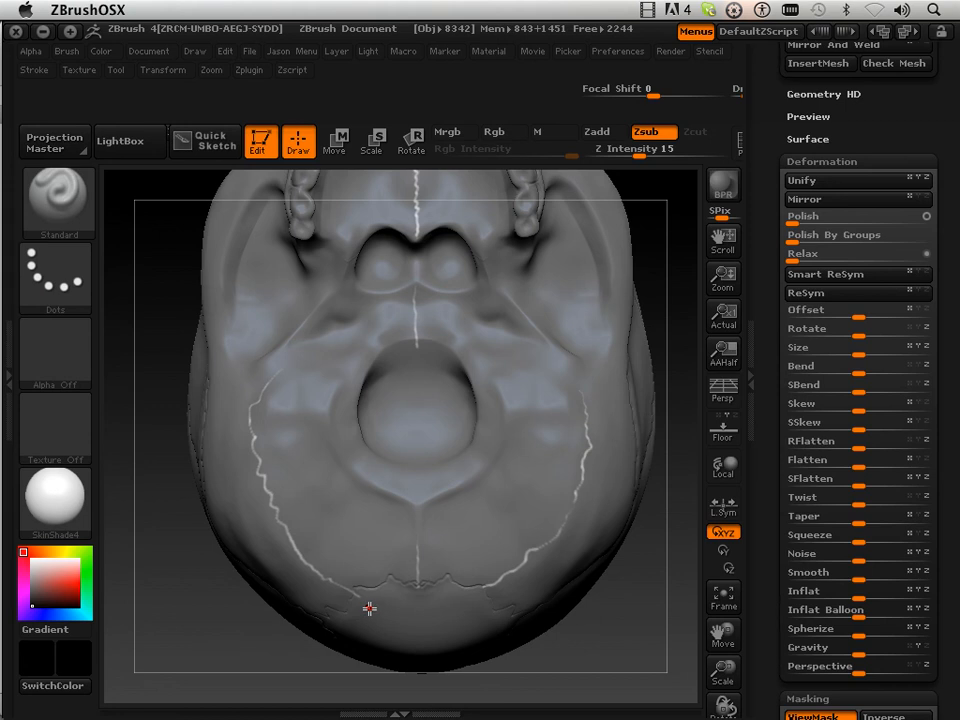
Trim the overshooting end of the side suture line in the mask and apply an Inflat deformation of -8 to the unmasked sutures.
{"action": "key", "text": "shift"}
{"action": "key", "text": "ctrl"}
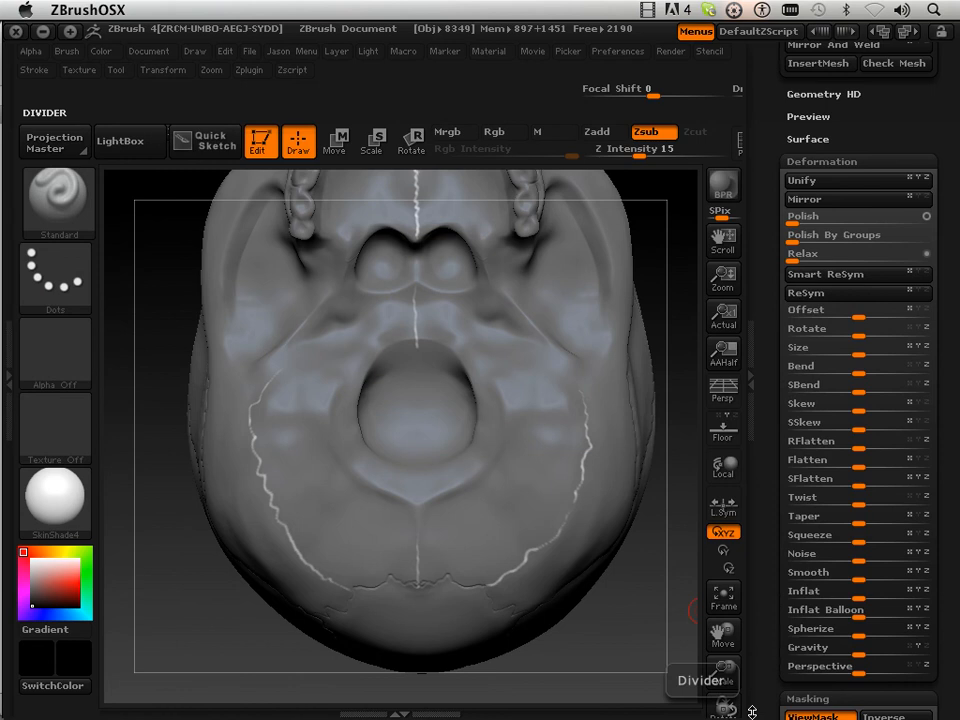
{"action": "left_click", "coordinate": [828, 597]}
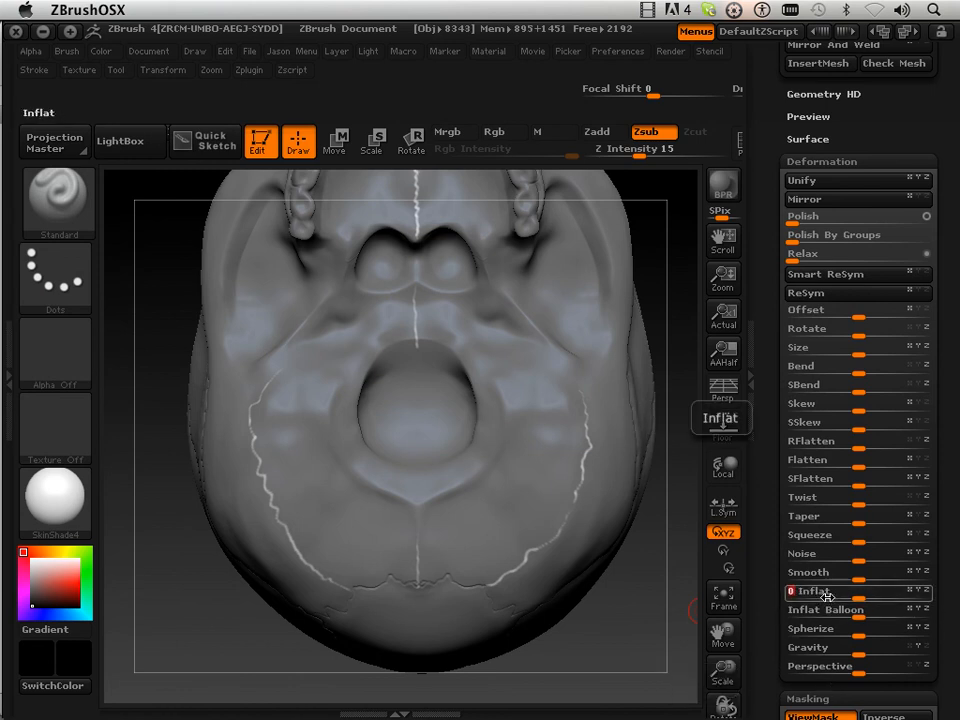
{"action": "type", "text": "-8"}
{"action": "key", "text": "Return"}
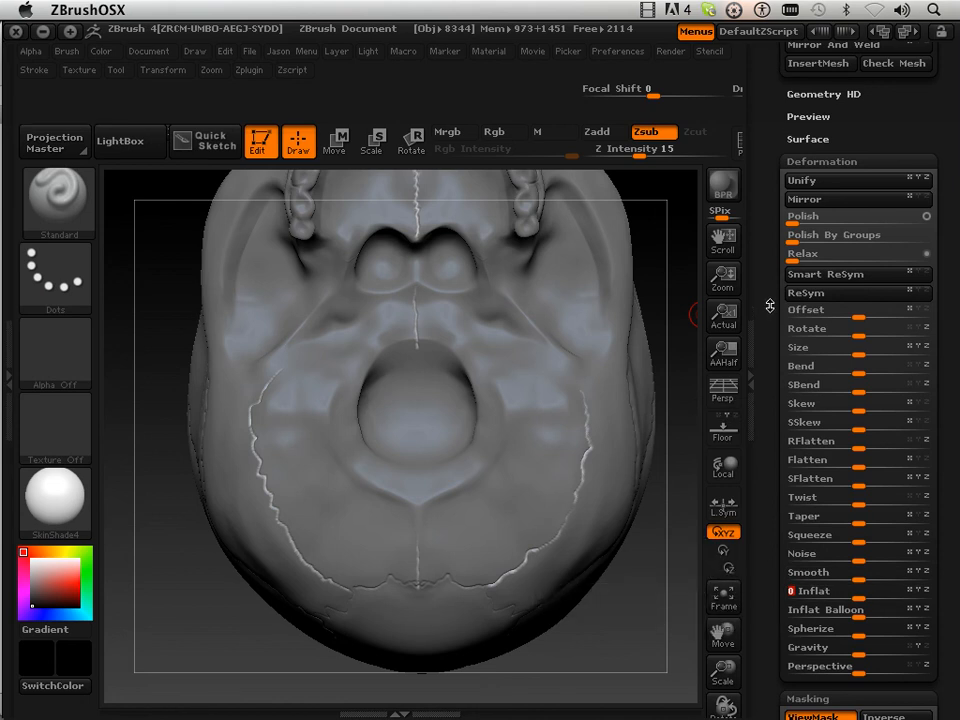
Clear the mask and tighten the palate and skull-base sutures with the Pinch brush in Zsub mode at Z Intensity 61, Rgb off.
{"action": "left_click_drag", "start_coordinate": [770, 305], "coordinate": [775, 187]}
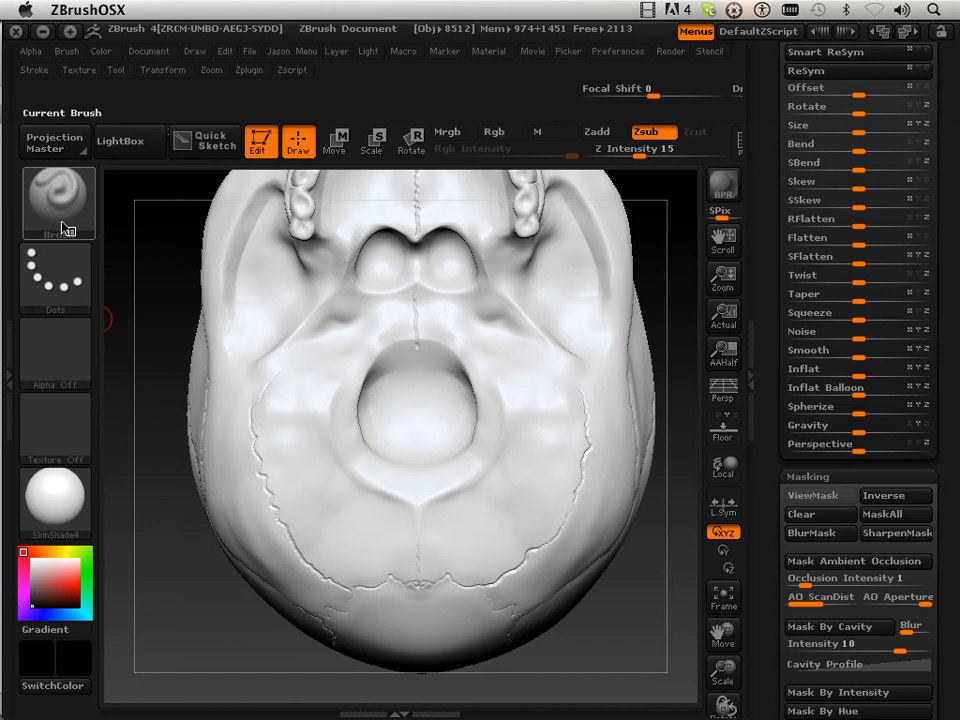
{"action": "left_click", "coordinate": [76, 215]}
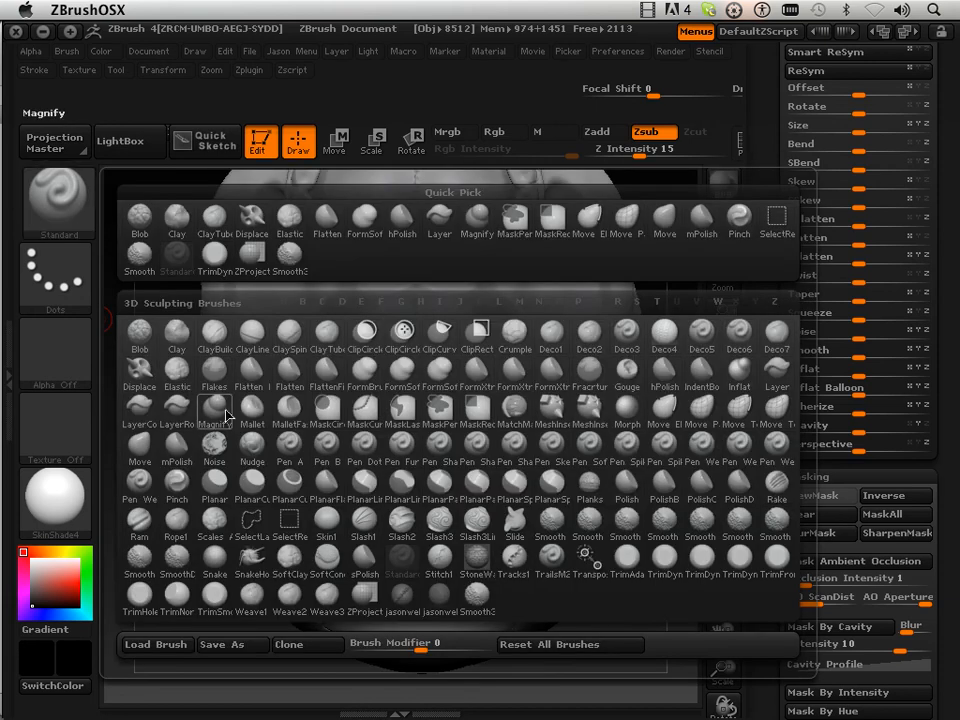
{"action": "left_click", "coordinate": [177, 482]}
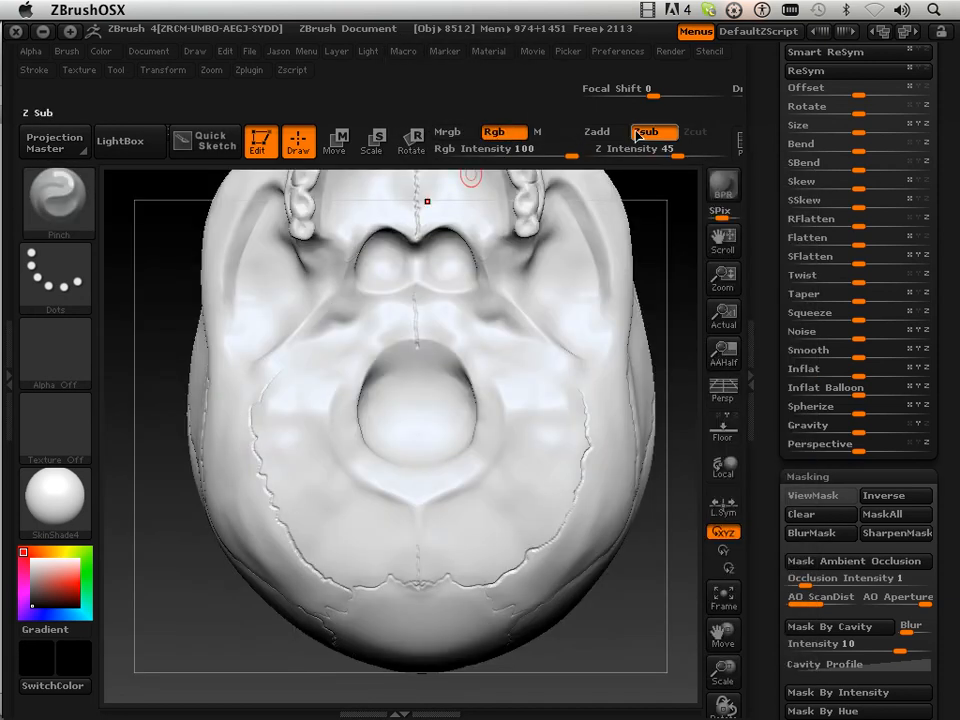
{"action": "left_click_drag", "start_coordinate": [610, 148], "coordinate": [626, 146]}
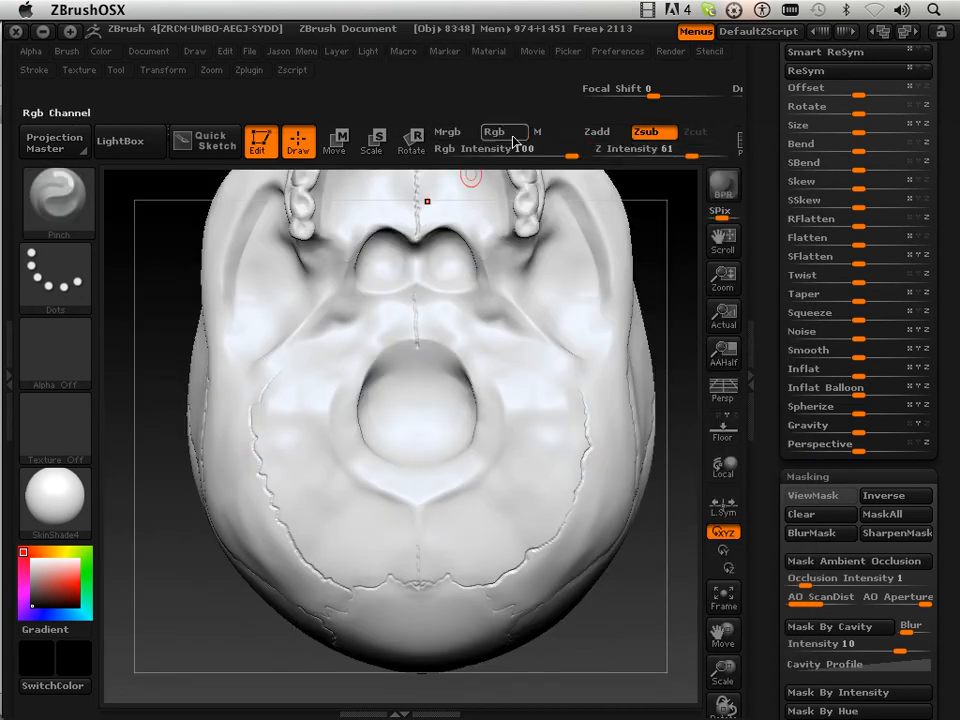
{"action": "left_click", "coordinate": [494, 132]}
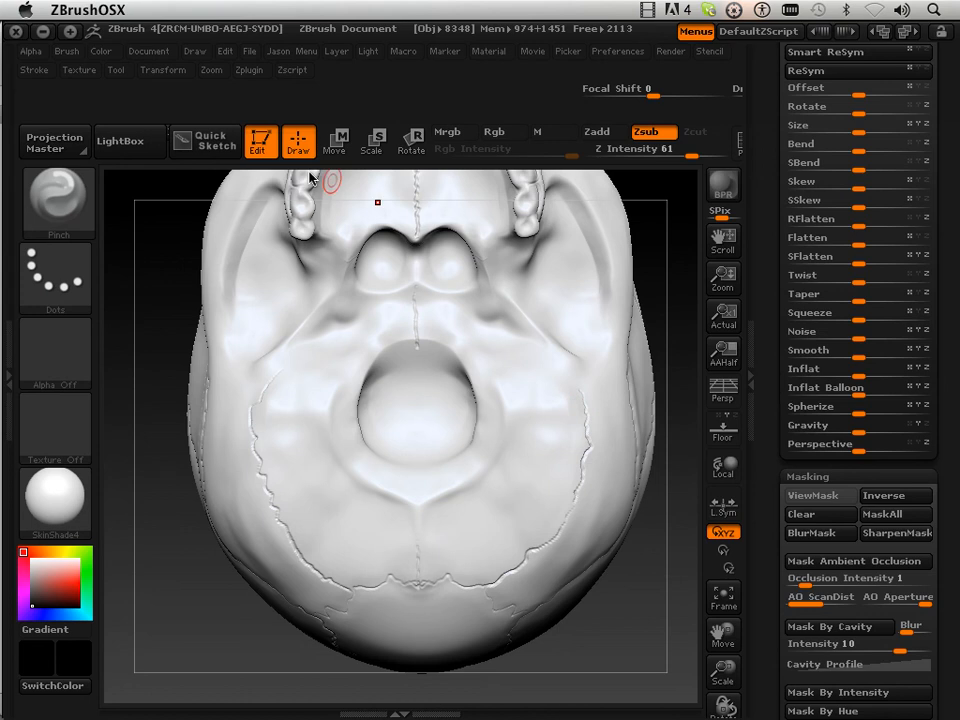
{"action": "left_click", "coordinate": [34, 70]}
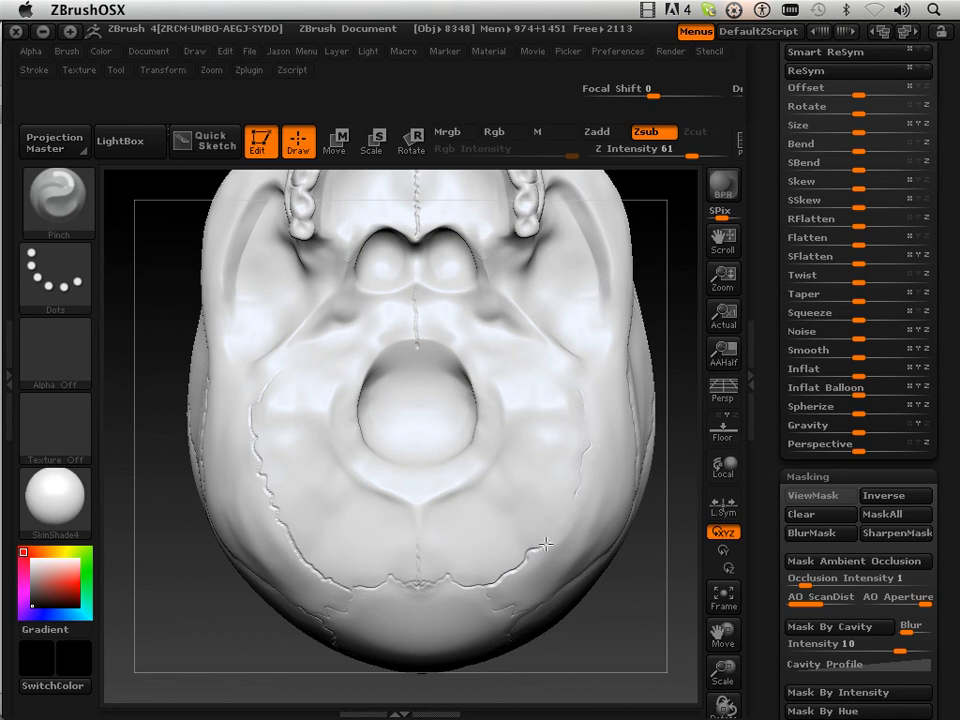
{"action": "mouse_move", "coordinate": [505, 576]}
{"action": "left_mouse_down"}
{"action": "mouse_move", "coordinate": [435, 600]}
{"action": "mouse_move", "coordinate": [272, 519]}
{"action": "mouse_move", "coordinate": [214, 401]}
{"action": "mouse_move", "coordinate": [277, 378]}
{"action": "left_mouse_up"}
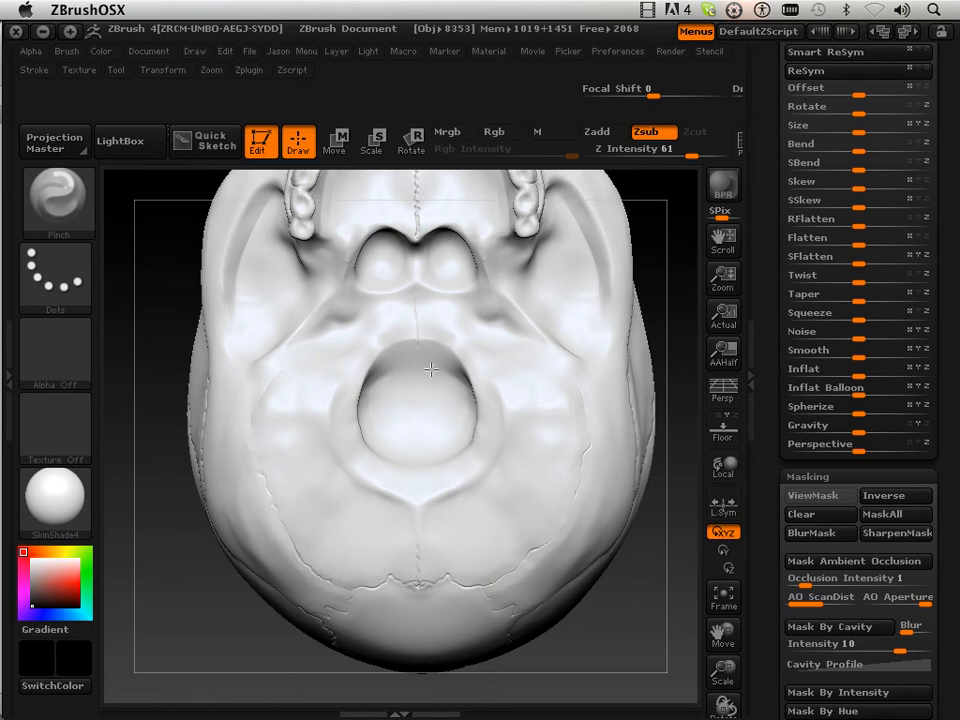
{"action": "left_click_drag", "start_coordinate": [722, 632], "coordinate": [655, 597]}
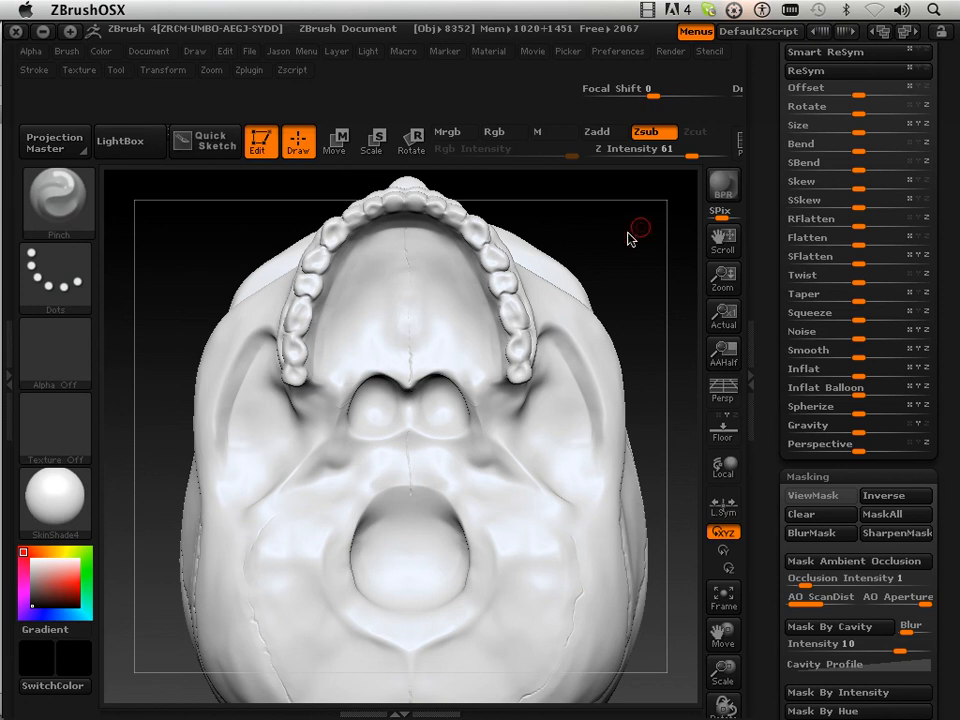
Turn the skull from its underside back to a front view and examine the overall sculpt.
{"action": "left_click_drag", "start_coordinate": [634, 229], "coordinate": [643, 437]}
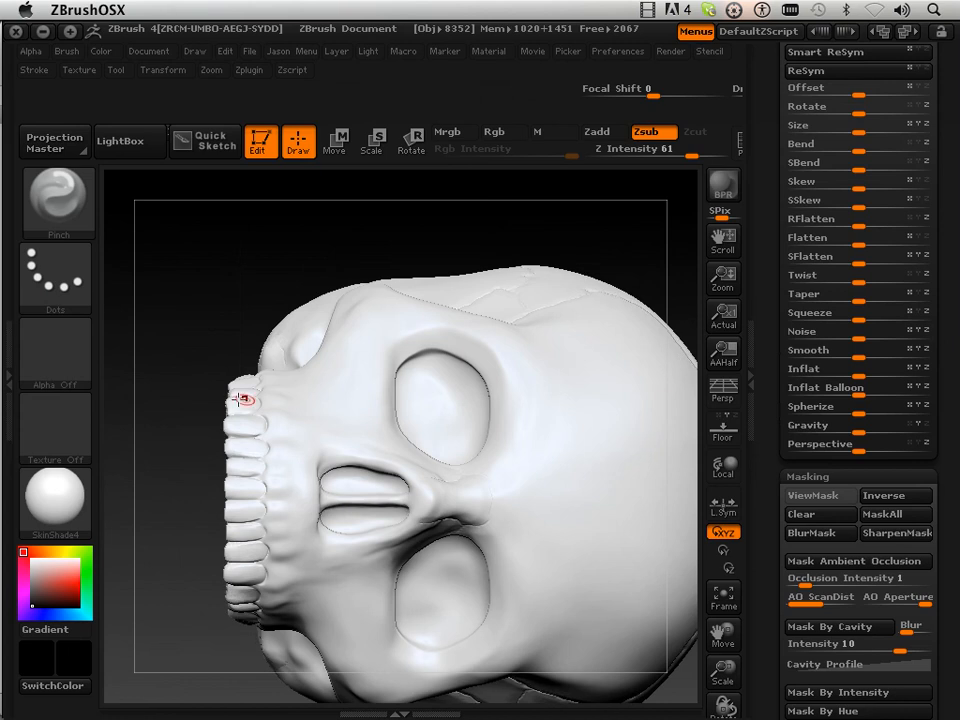
{"action": "left_click_drag", "start_coordinate": [145, 353], "coordinate": [156, 317]}
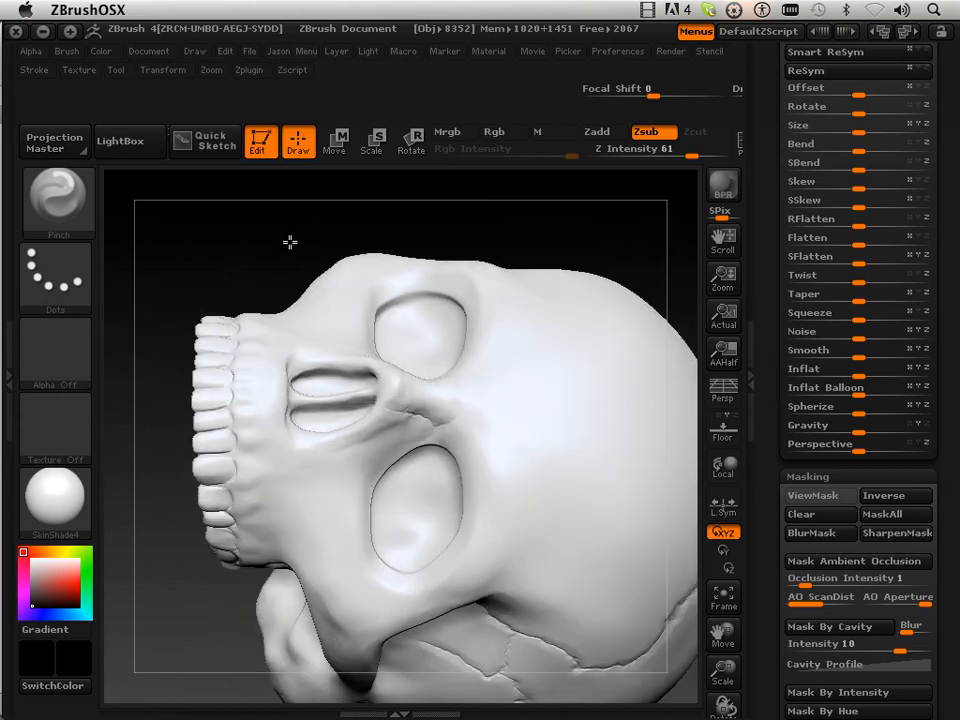
{"action": "left_click_drag", "start_coordinate": [291, 242], "coordinate": [144, 310]}
{"action": "mouse_move", "coordinate": [186, 437]}
{"action": "left_mouse_down"}
{"action": "mouse_move", "coordinate": [161, 336]}
{"action": "mouse_move", "coordinate": [197, 439]}
{"action": "mouse_move", "coordinate": [197, 621]}
{"action": "mouse_move", "coordinate": [261, 508]}
{"action": "mouse_move", "coordinate": [249, 394]}
{"action": "left_mouse_up"}
{"action": "left_click_drag", "start_coordinate": [184, 259], "coordinate": [188, 513]}
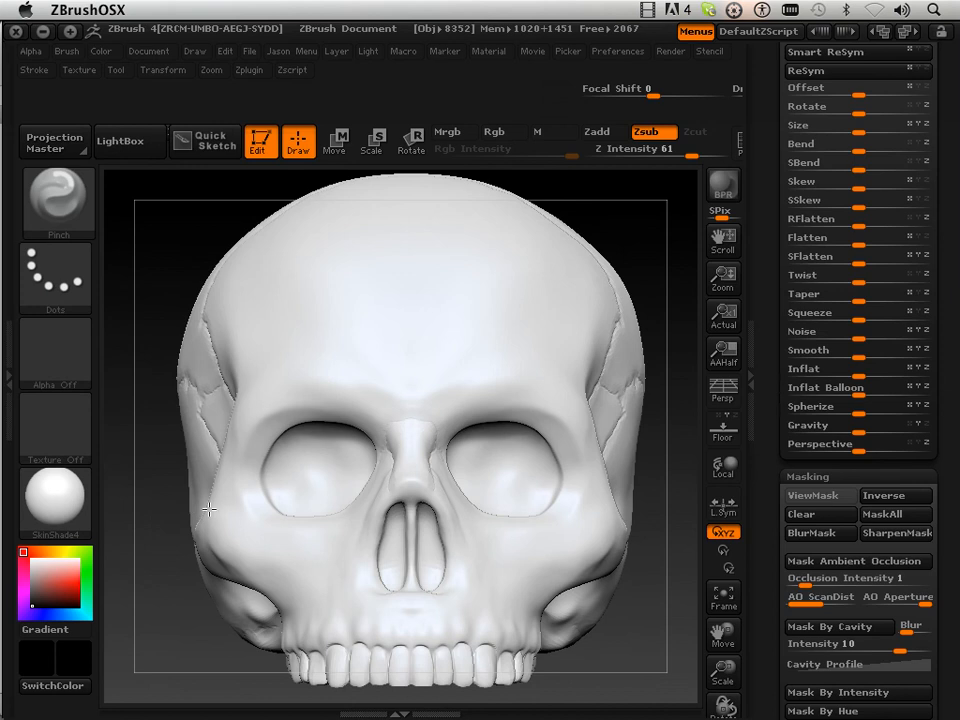